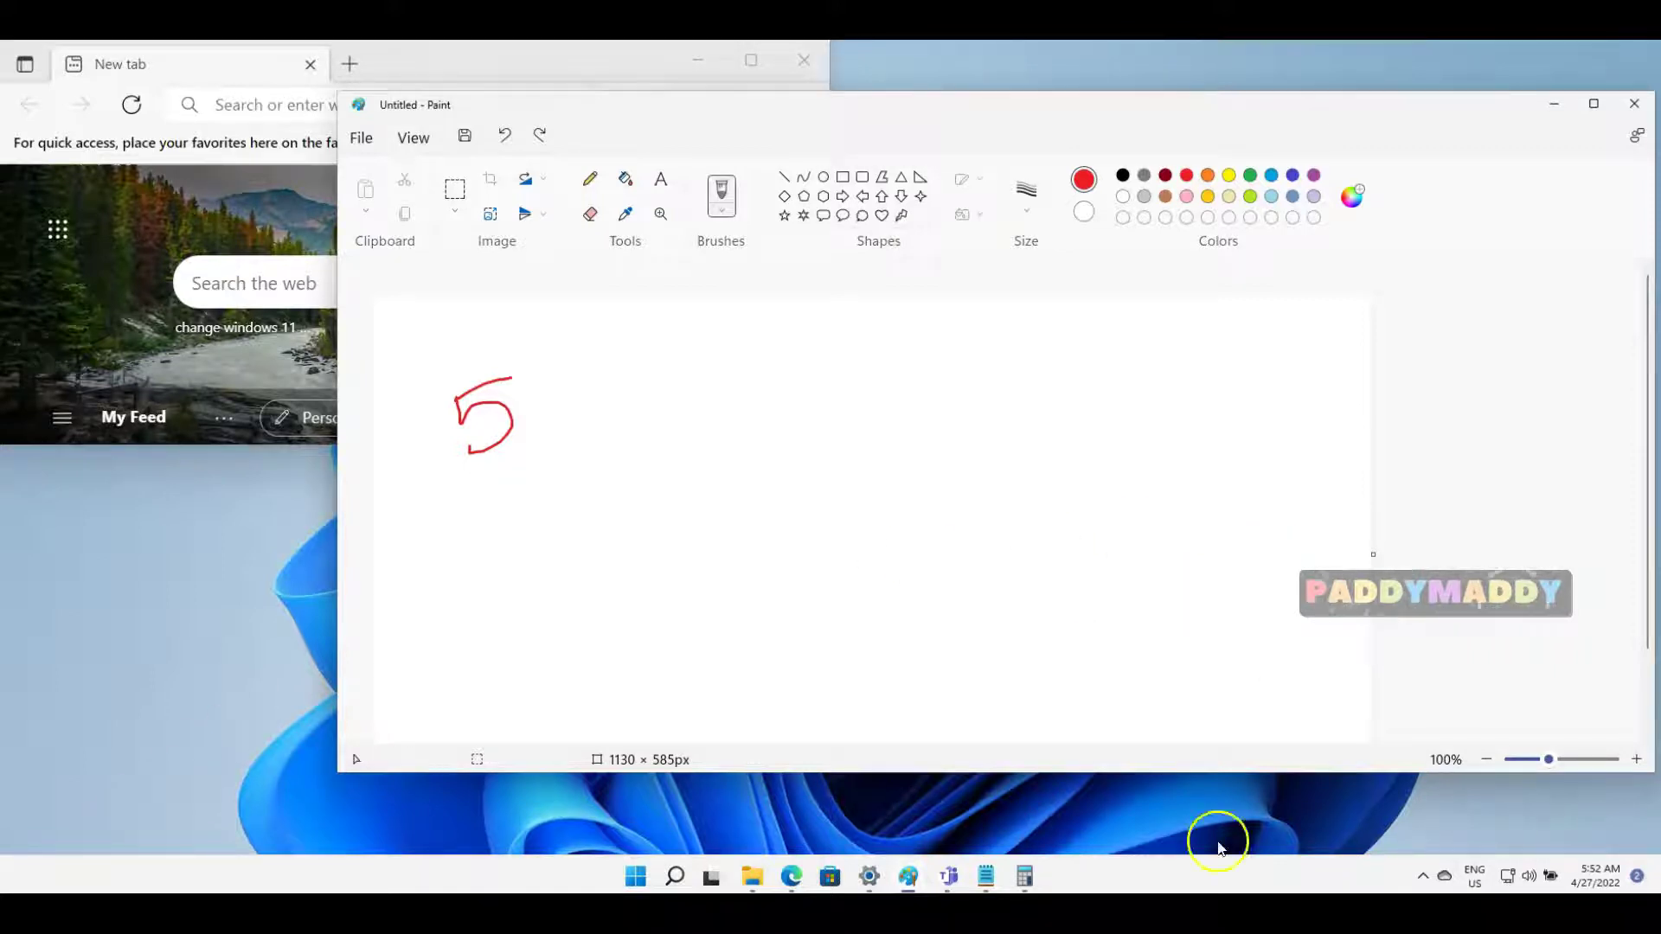
- Dismiss the desktops preview and return to the Windows desktop
mouse_move(716, 868)
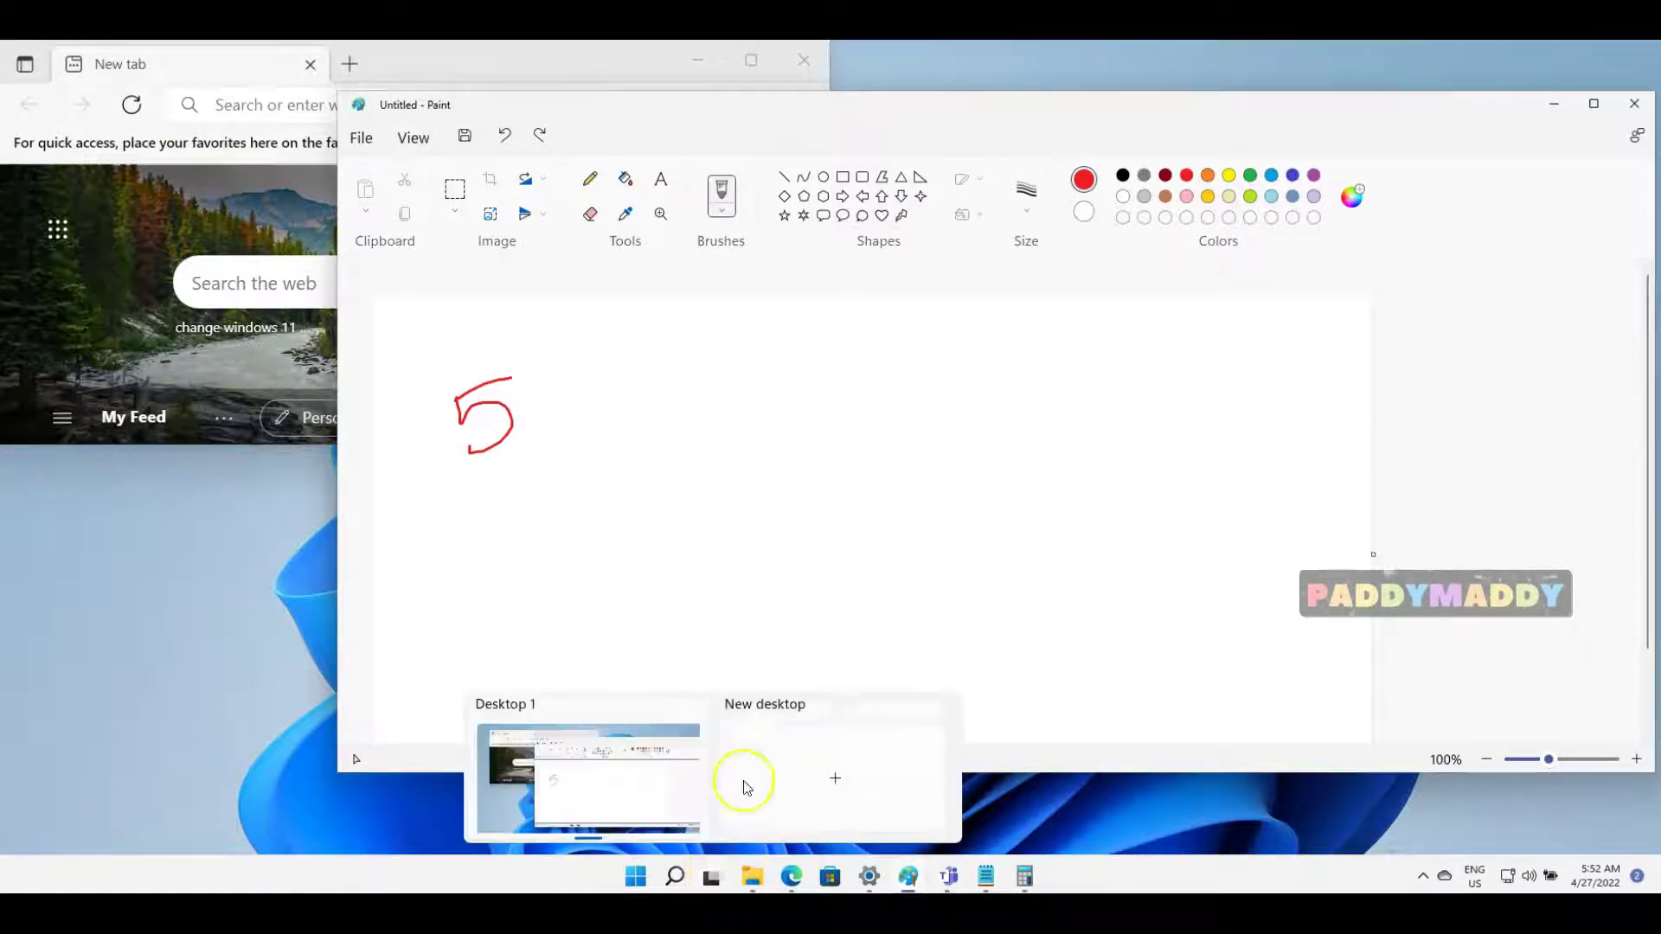
left_click(323, 763)
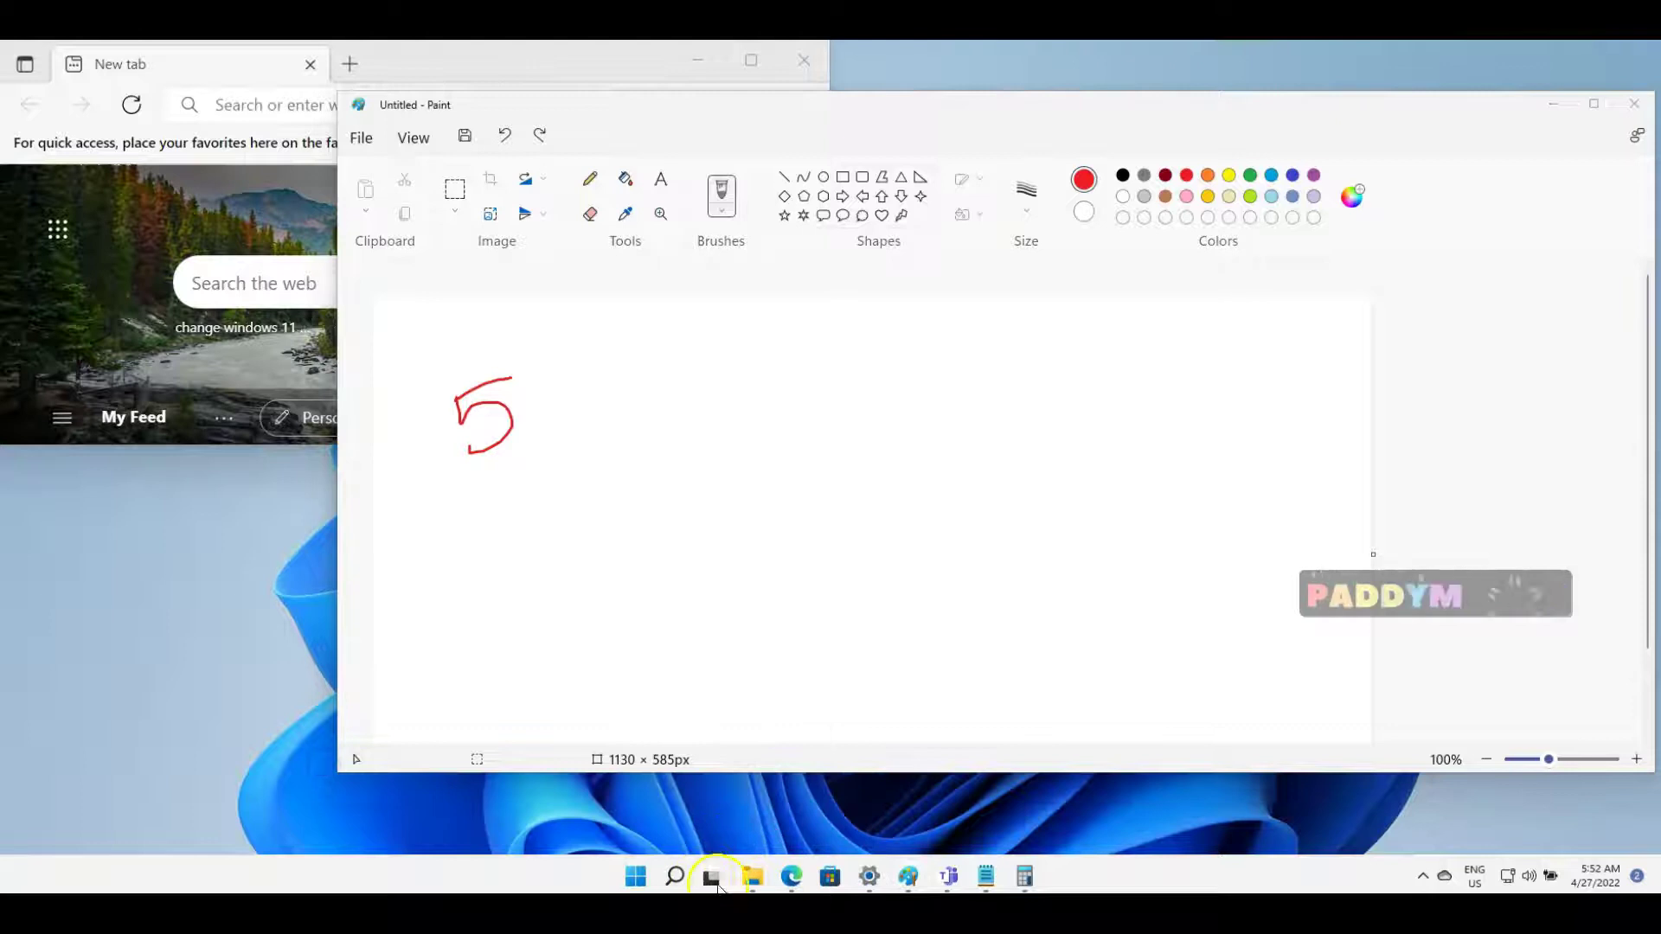
mouse_move(714, 881)
left_click(770, 877)
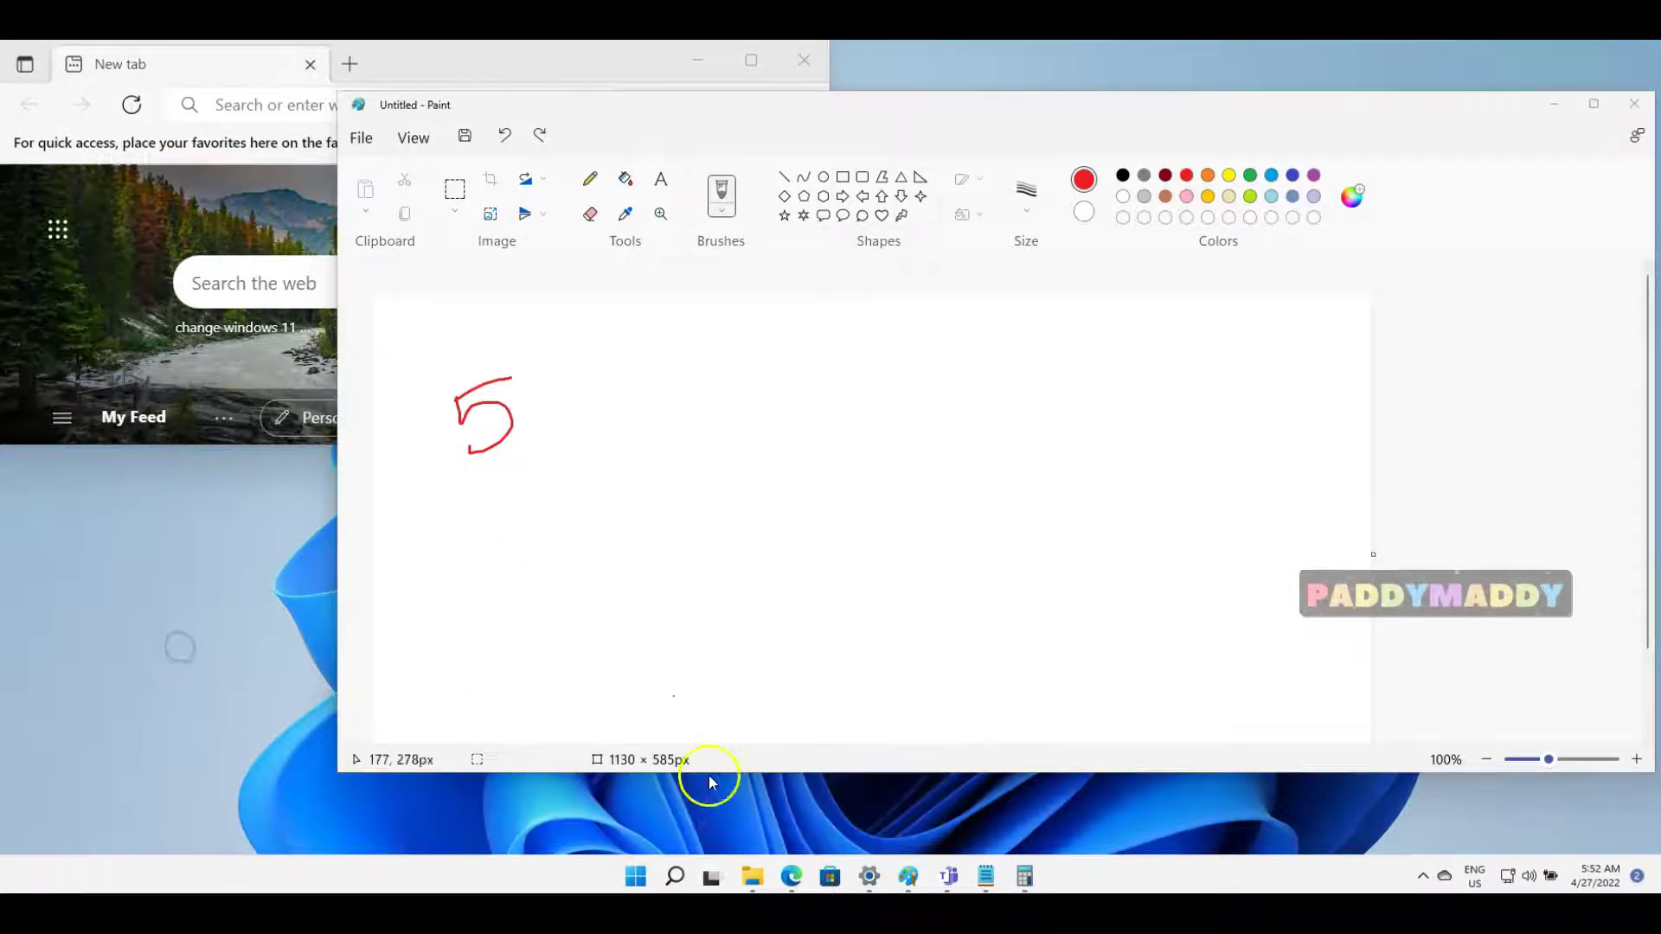
- Spread out Paint, Calculator, File Explorer and Edge so each window is partly visible
mouse_move(1094, 100)
left_mouse_down()
mouse_move(1312, 188)
mouse_move(1470, 135)
left_mouse_up()
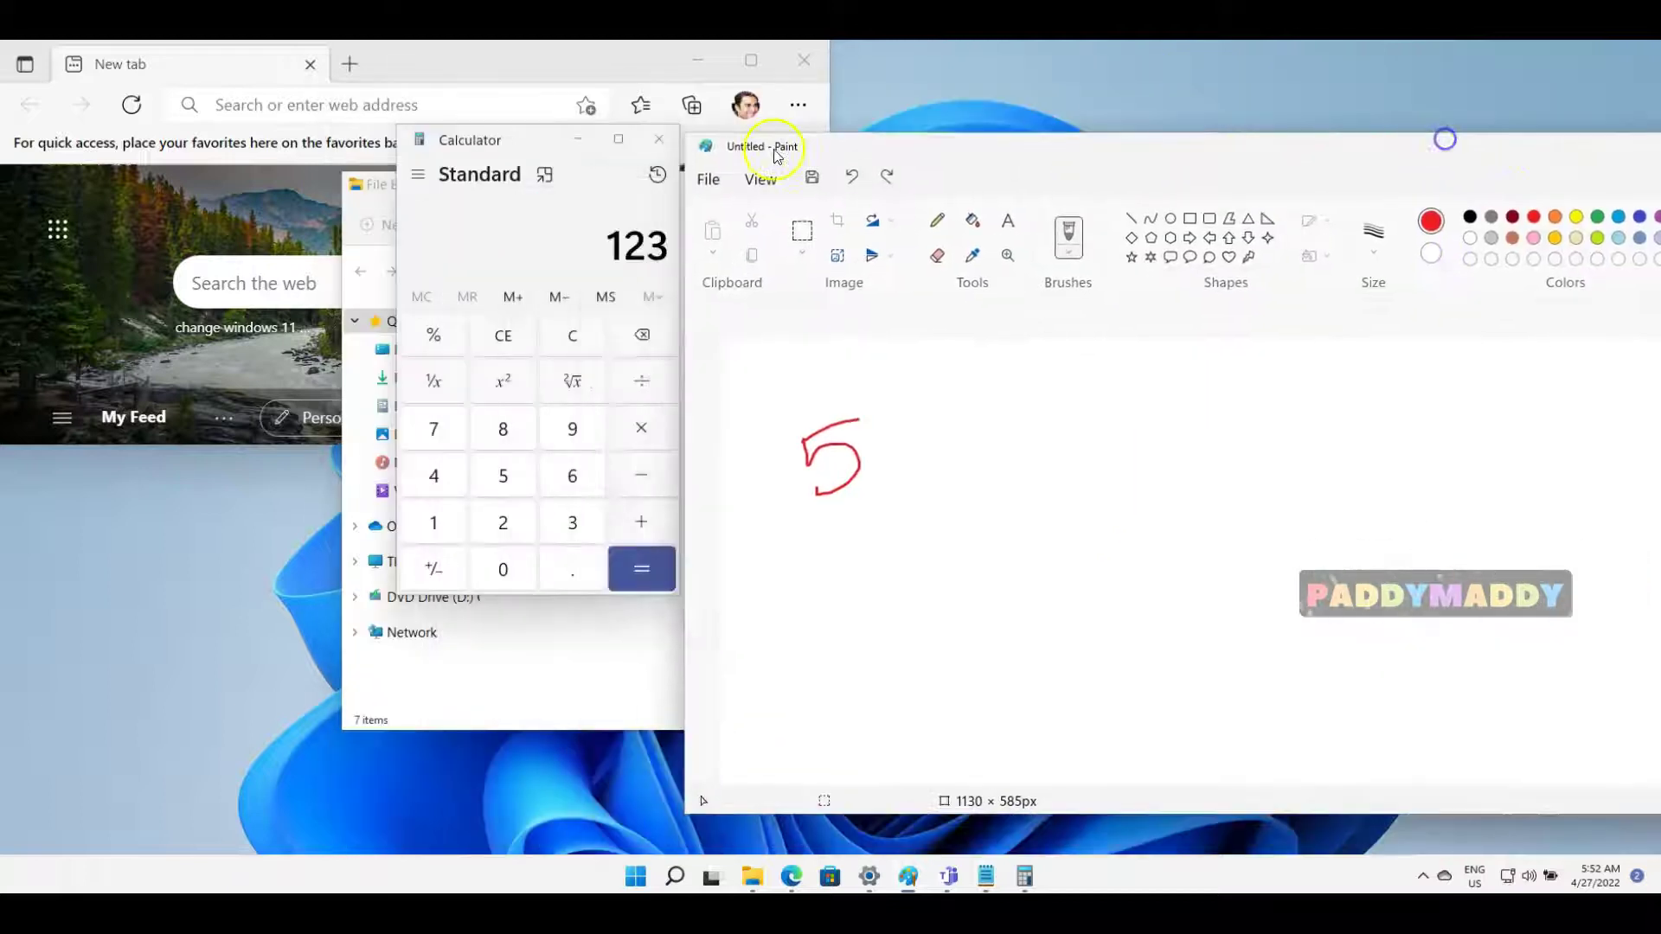
left_click_drag(537, 142, 130, 295)
left_click_drag(579, 191, 465, 408)
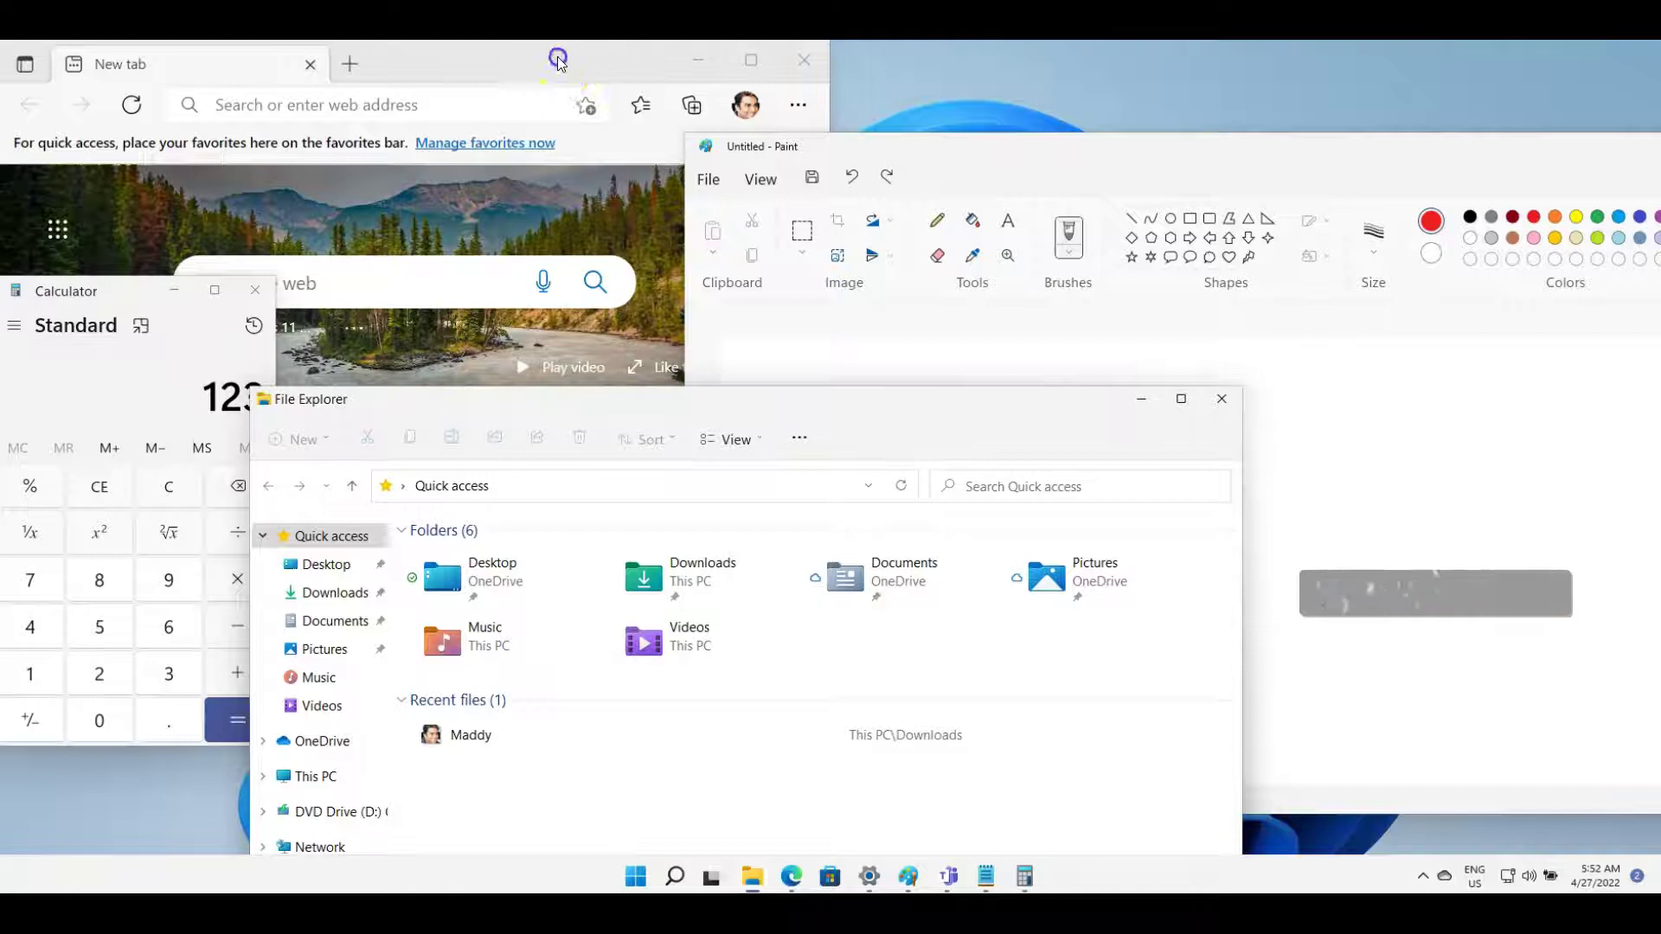
mouse_move(562, 63)
left_mouse_down()
mouse_move(616, 78)
mouse_move(595, 68)
left_mouse_up()
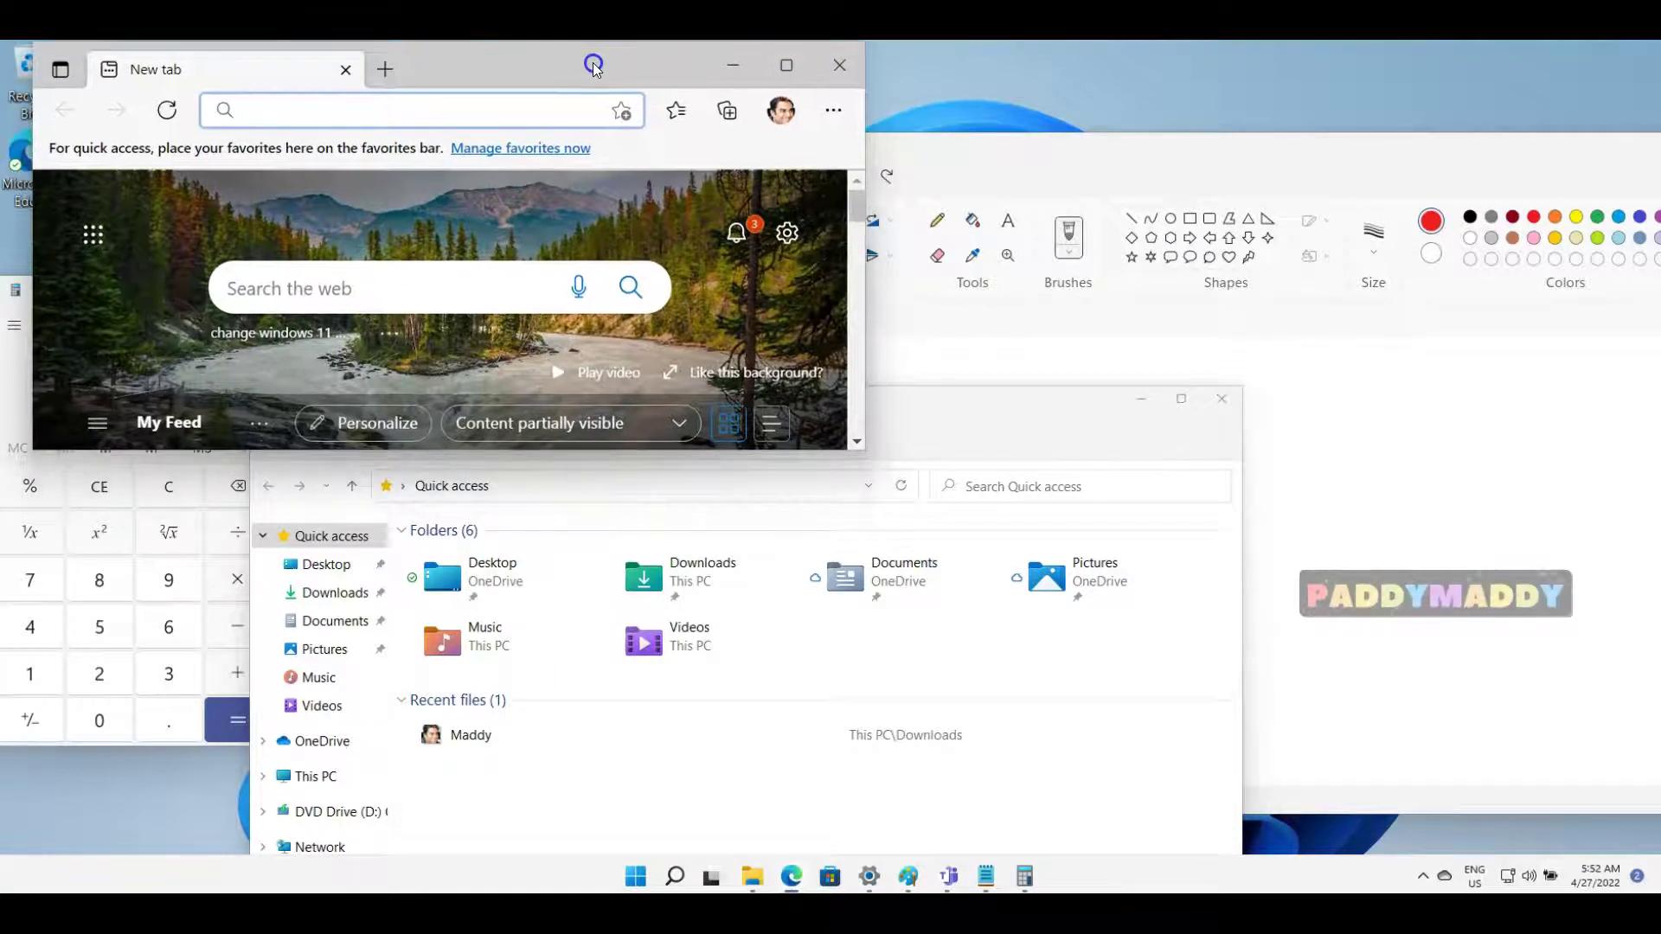
left_click(1095, 159)
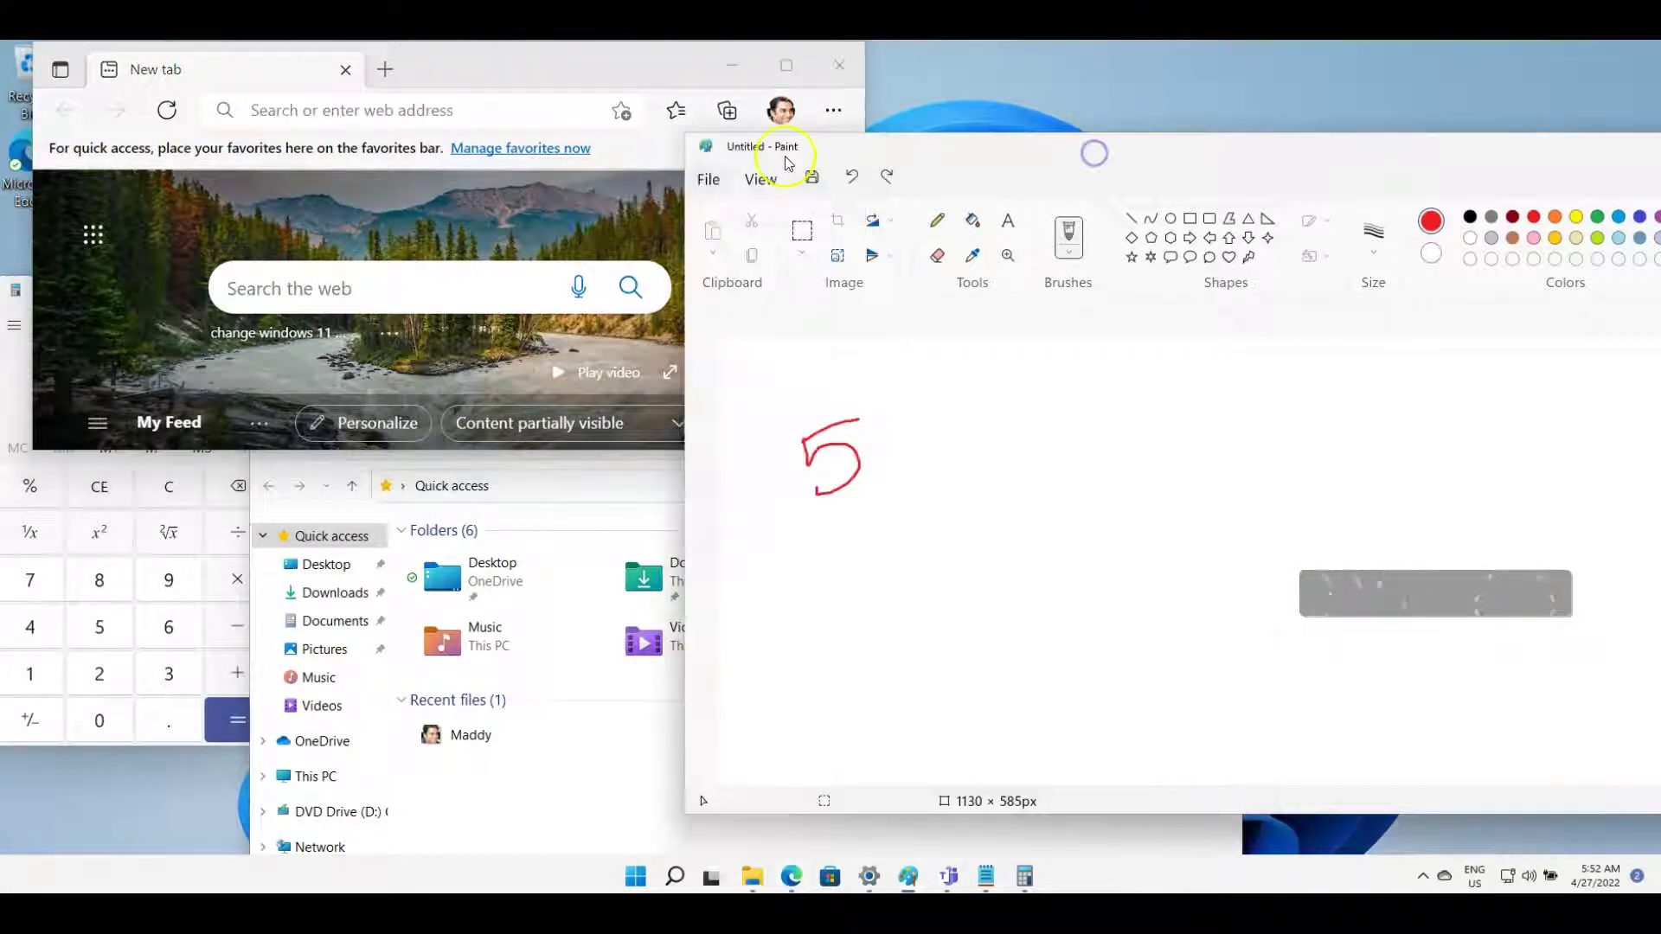
left_click_drag(958, 156, 1110, 102)
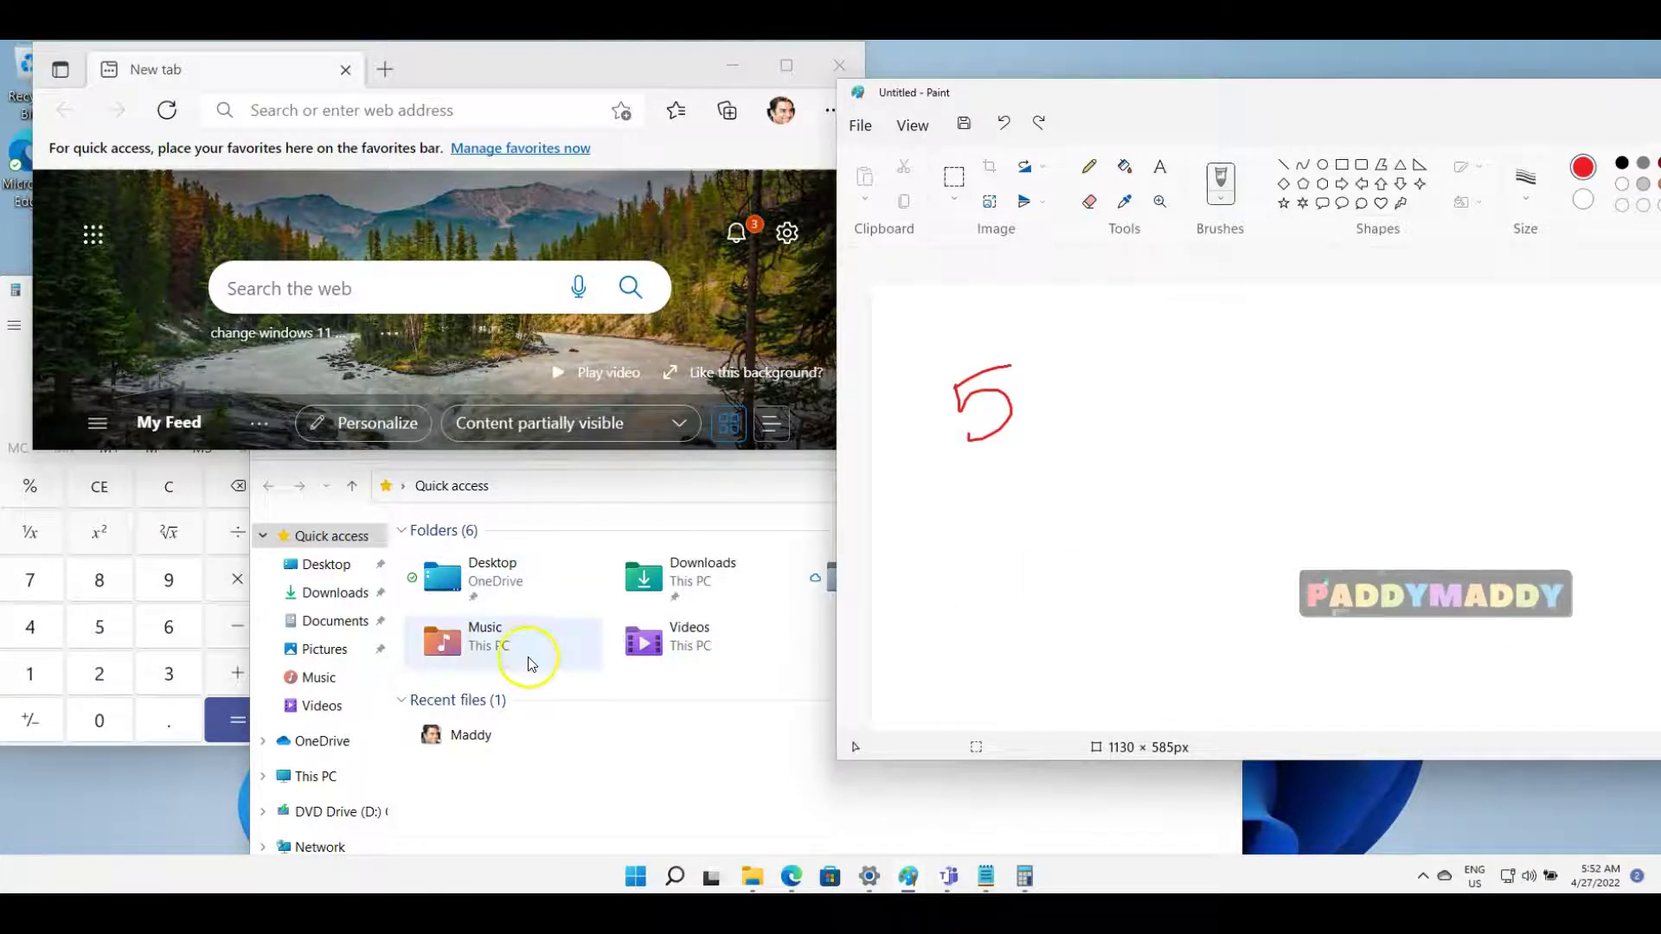
- In Task View, move the Paint window onto a newly created Desktop 2
left_click(712, 879)
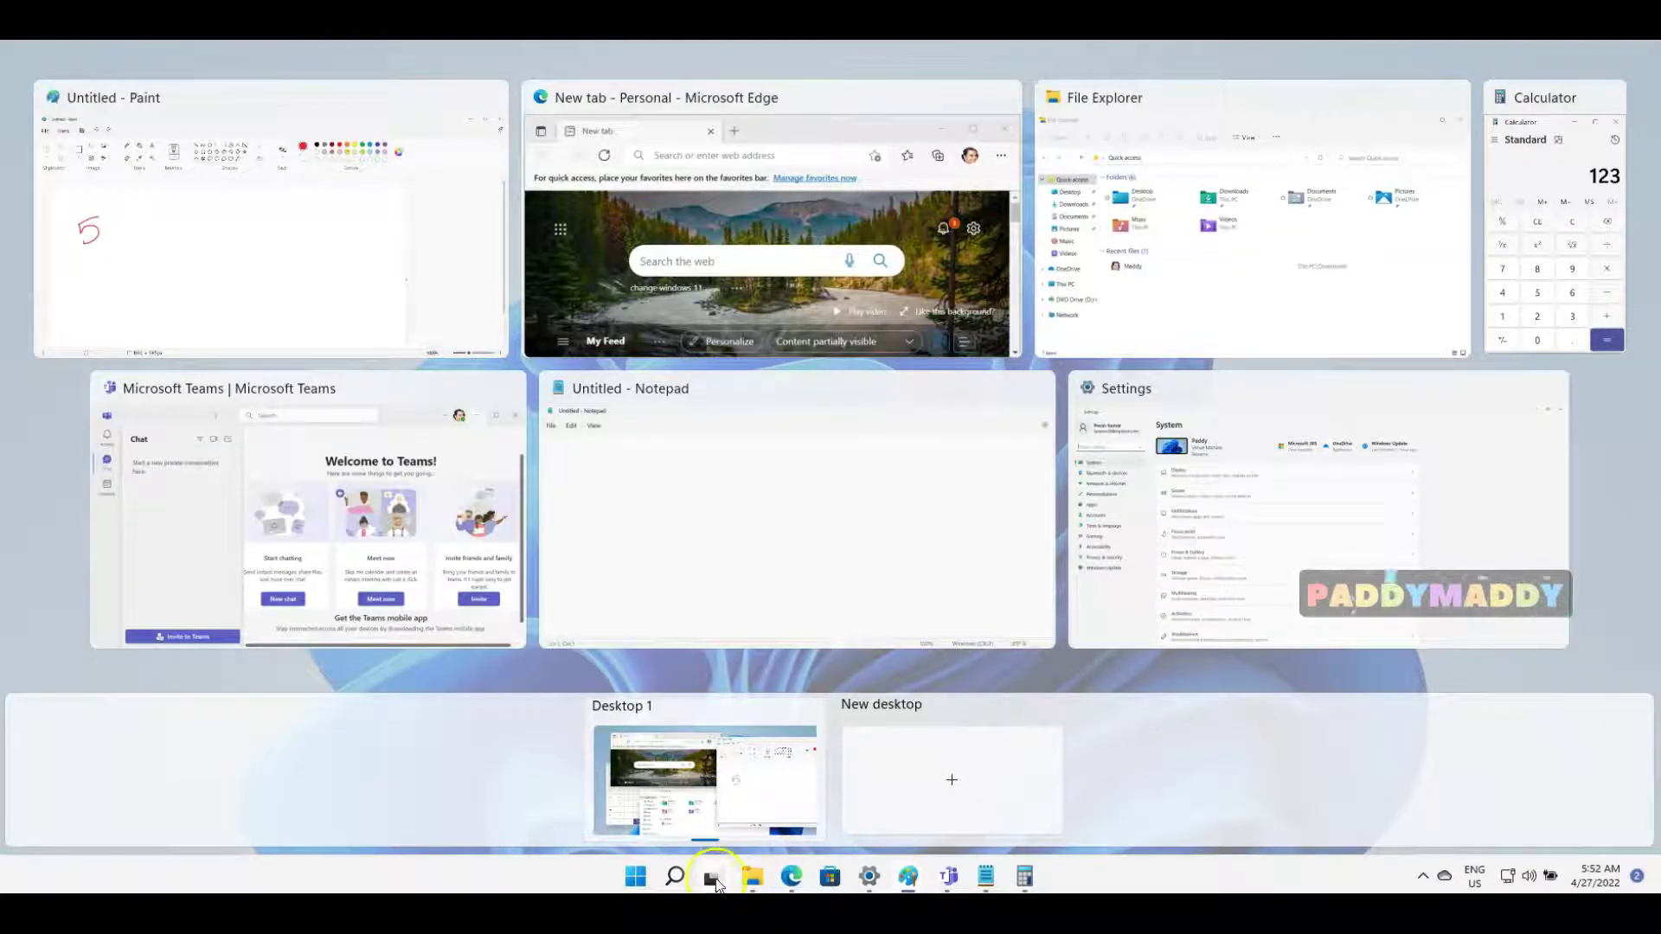
left_click(712, 879)
left_click(714, 879)
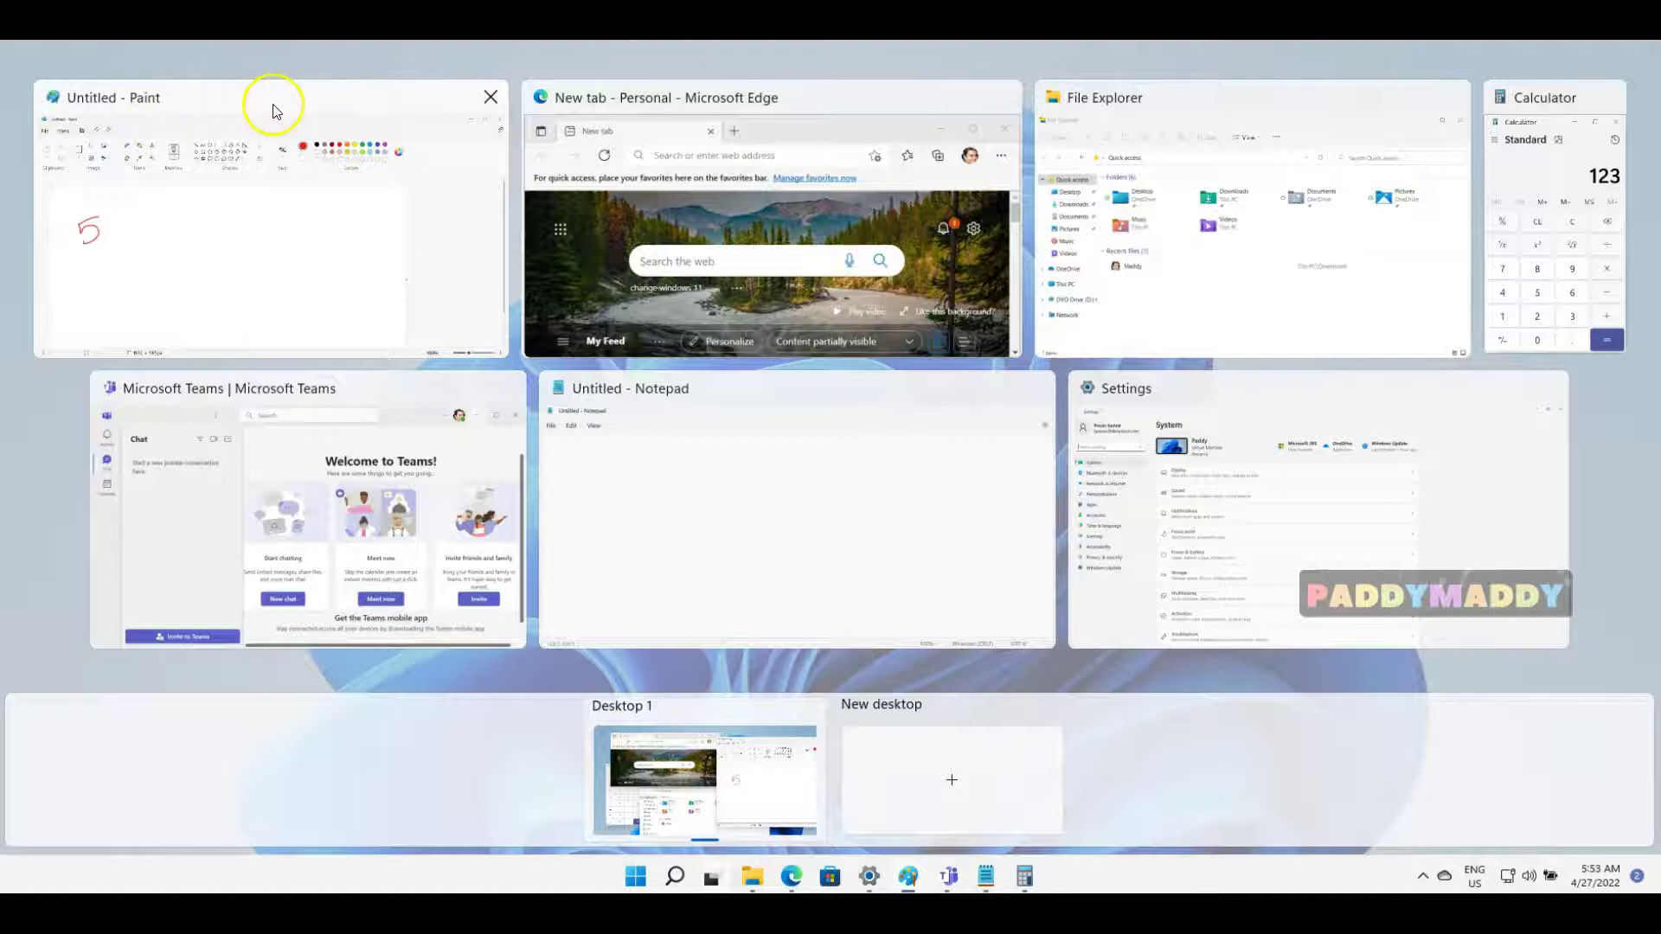
left_click(297, 108)
left_click(215, 90)
right_click(234, 91)
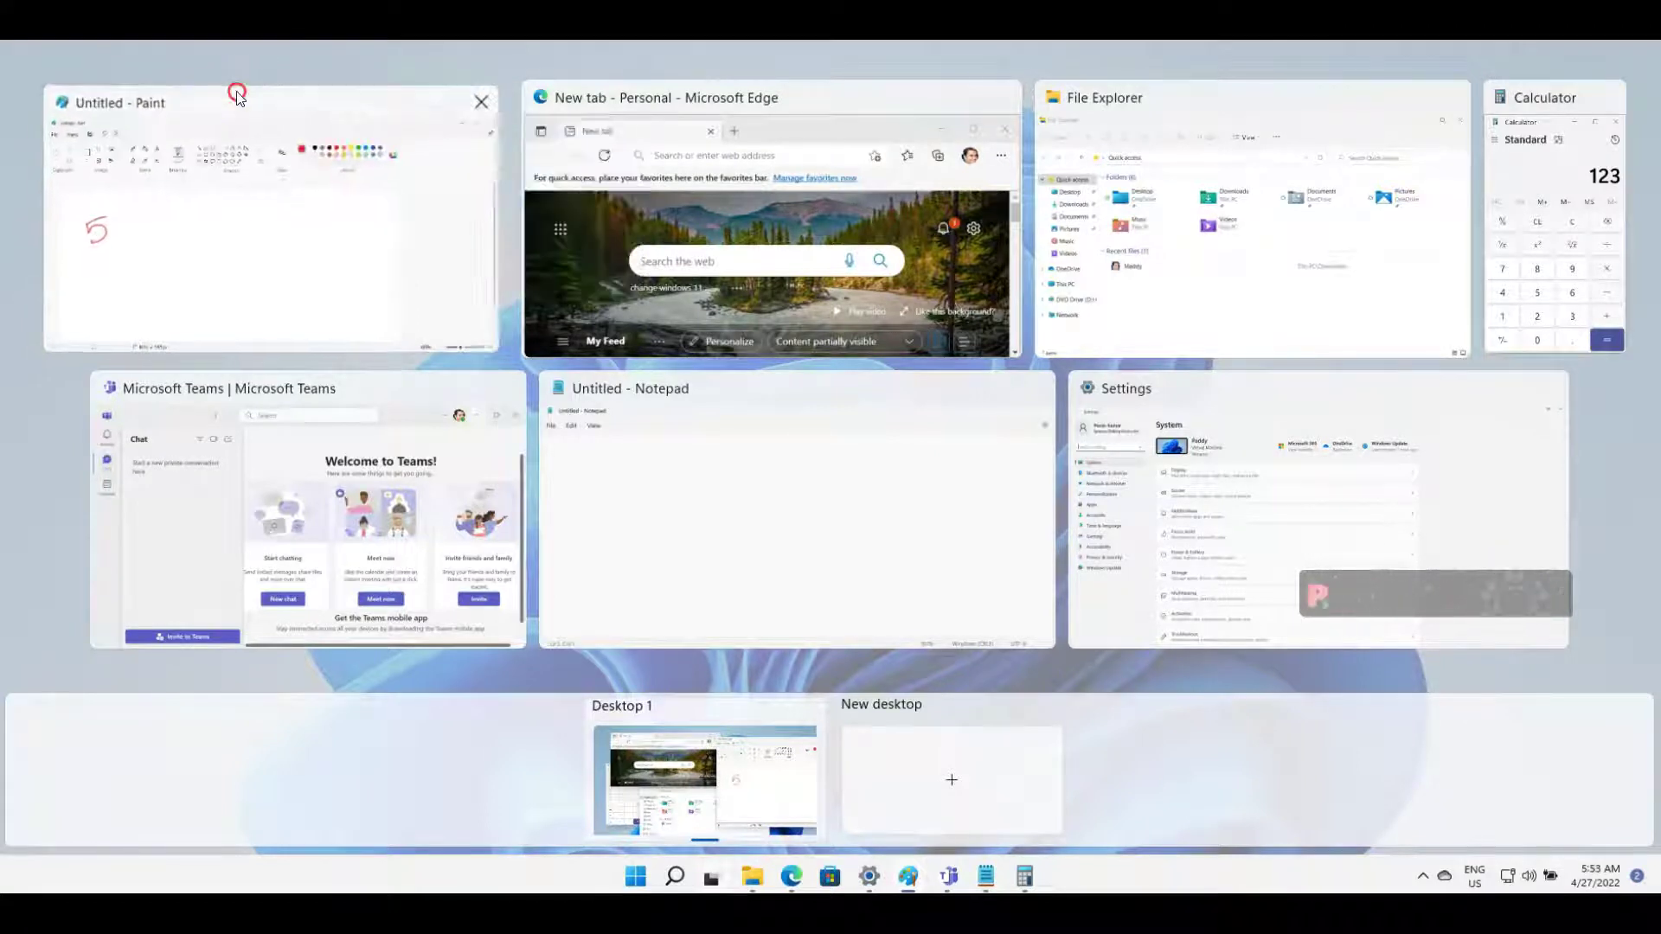
left_click(331, 173)
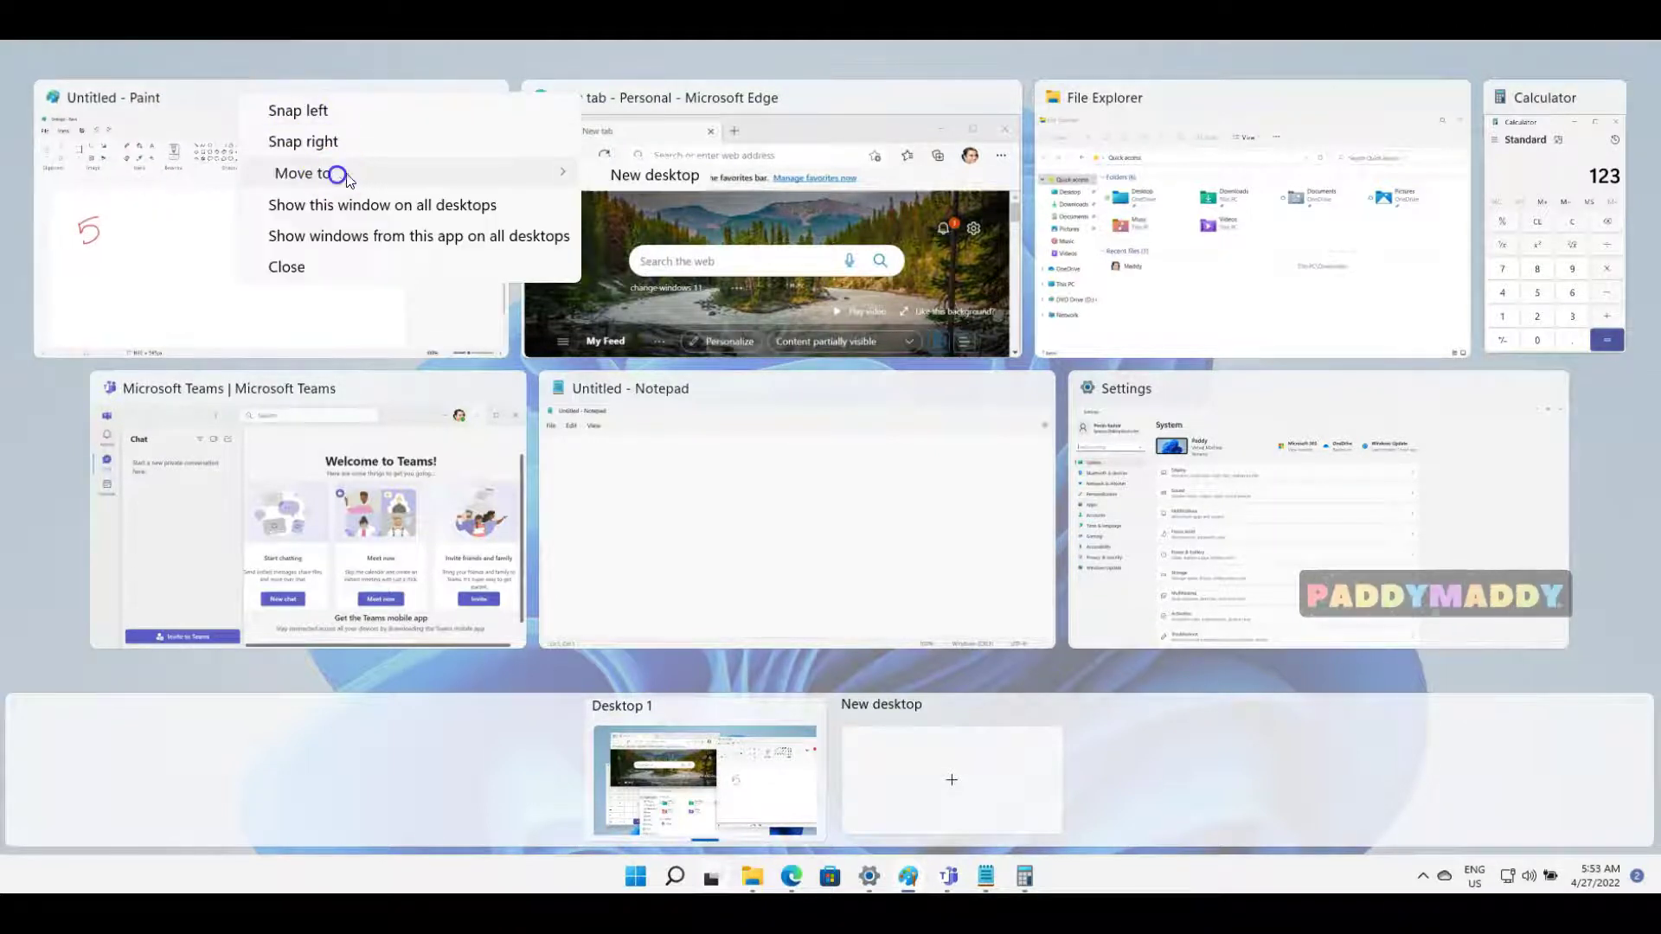
left_click(651, 178)
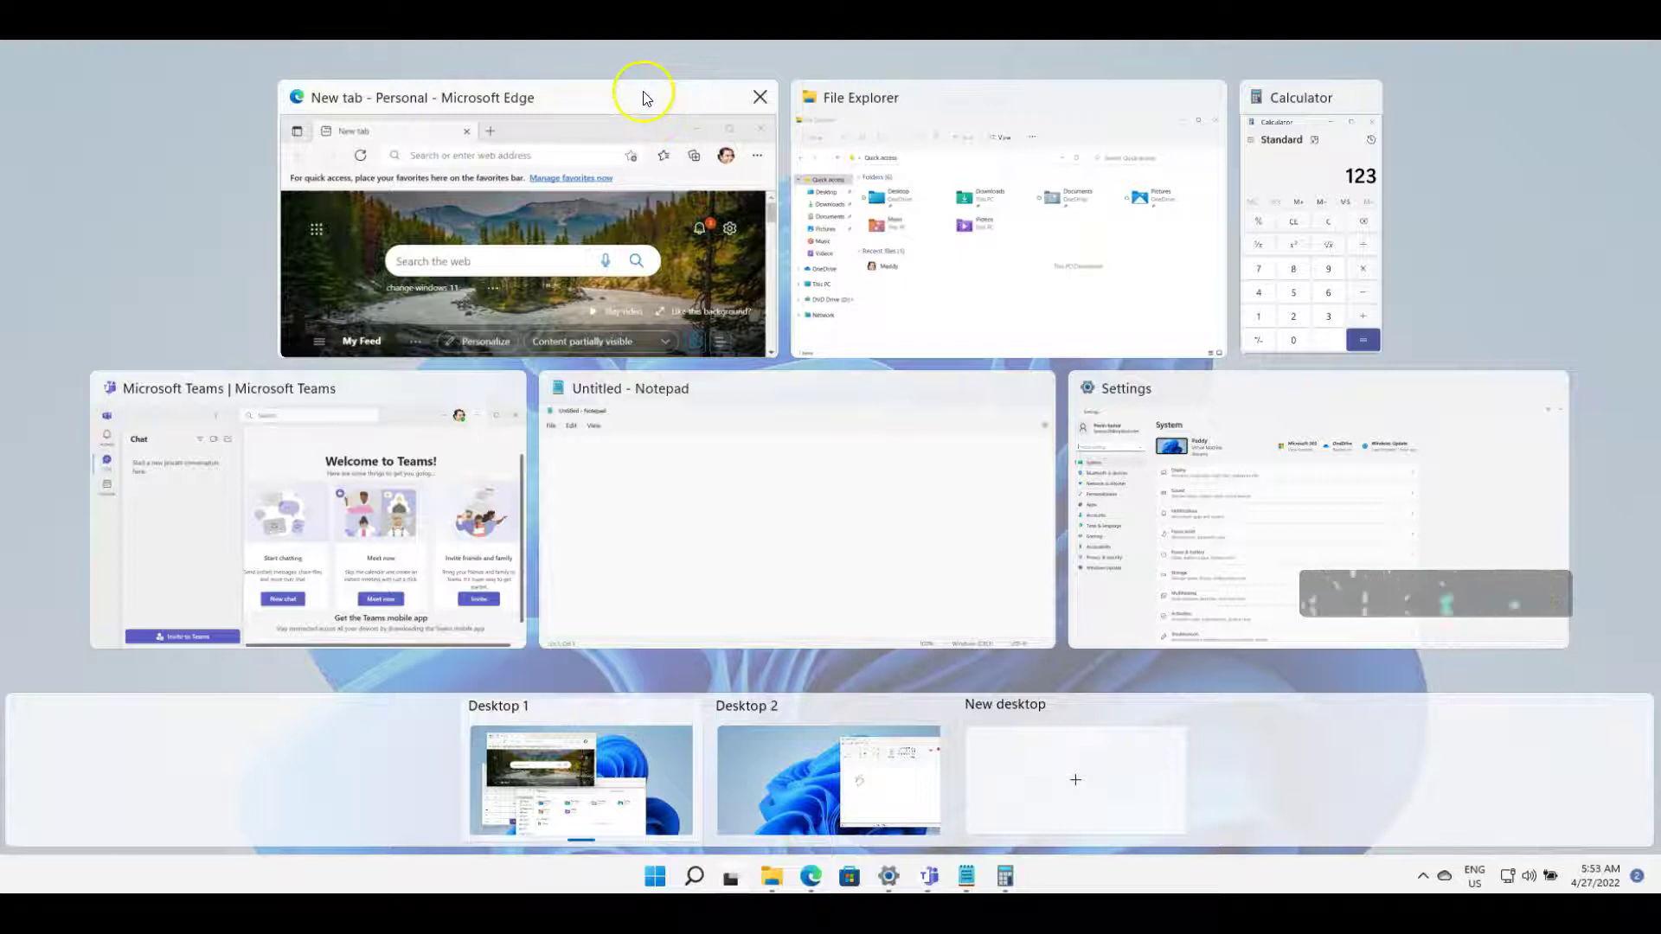
- Move the Edge window from Desktop 1 to Desktop 2
right_click(603, 104)
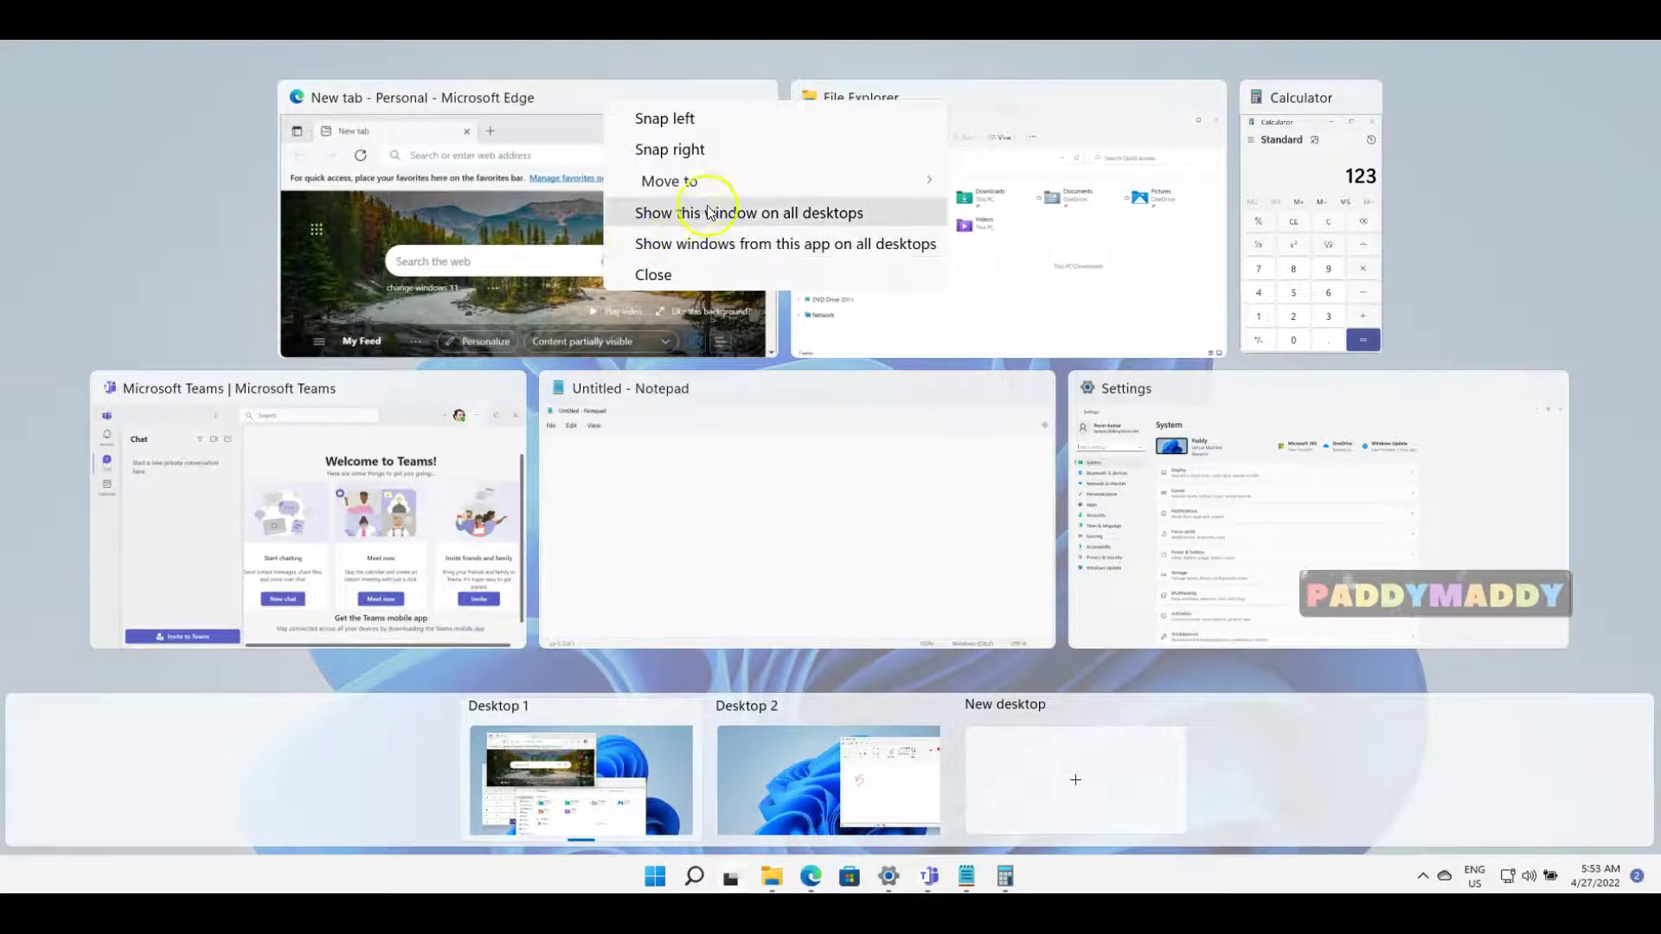
mouse_move(686, 180)
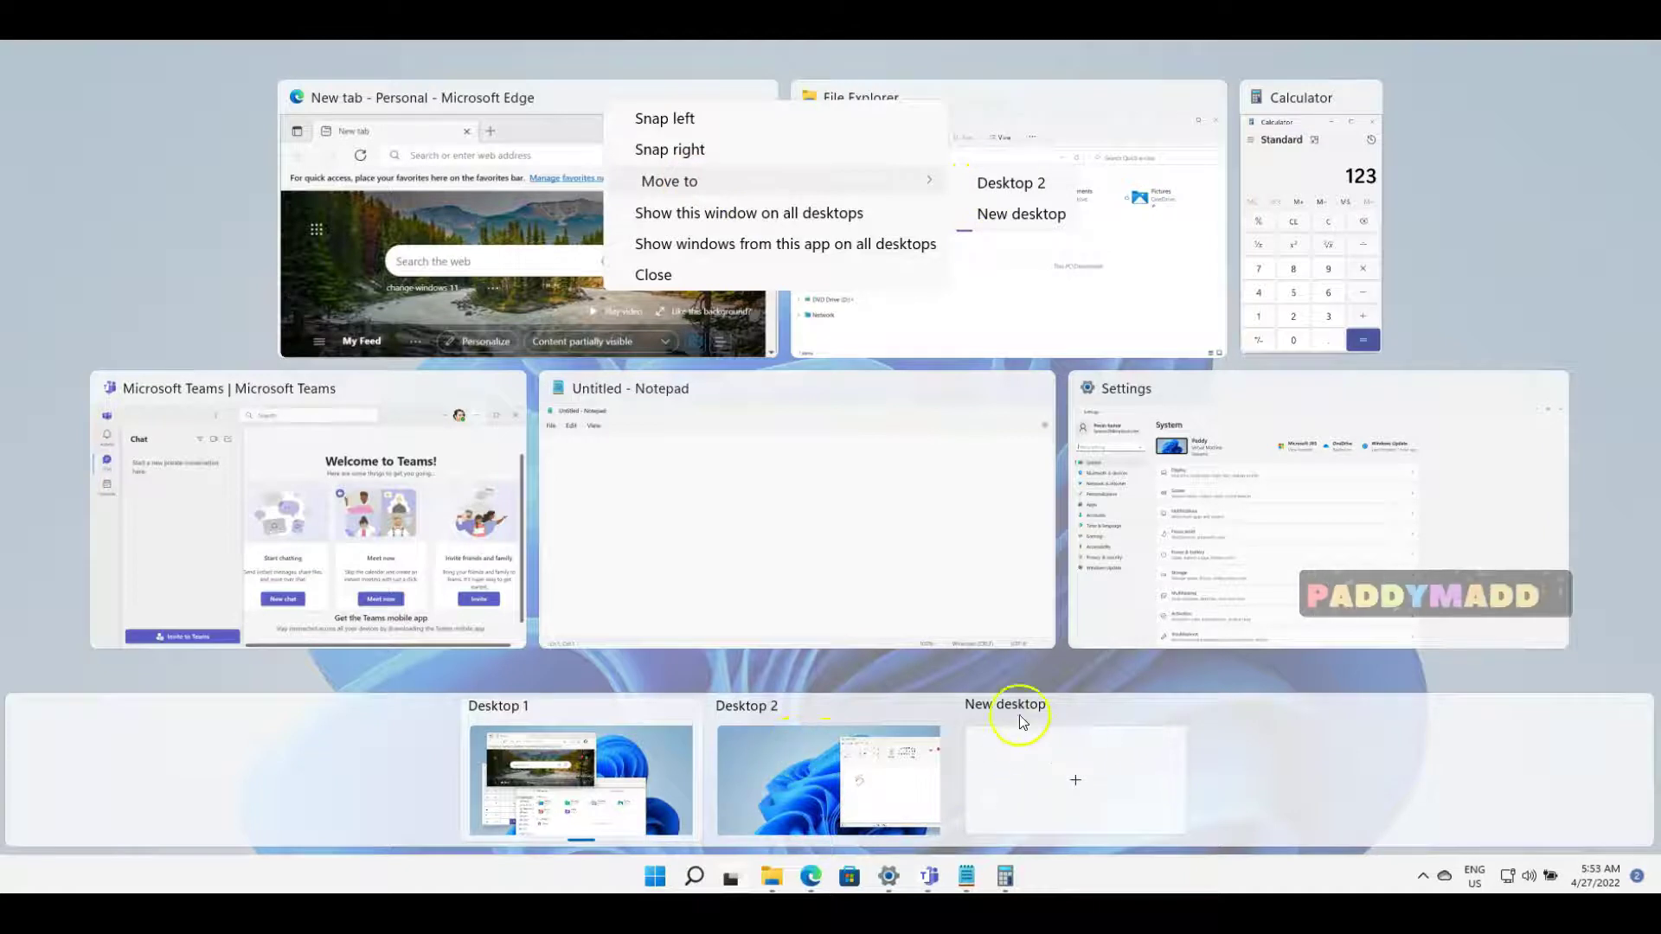
left_click(1022, 183)
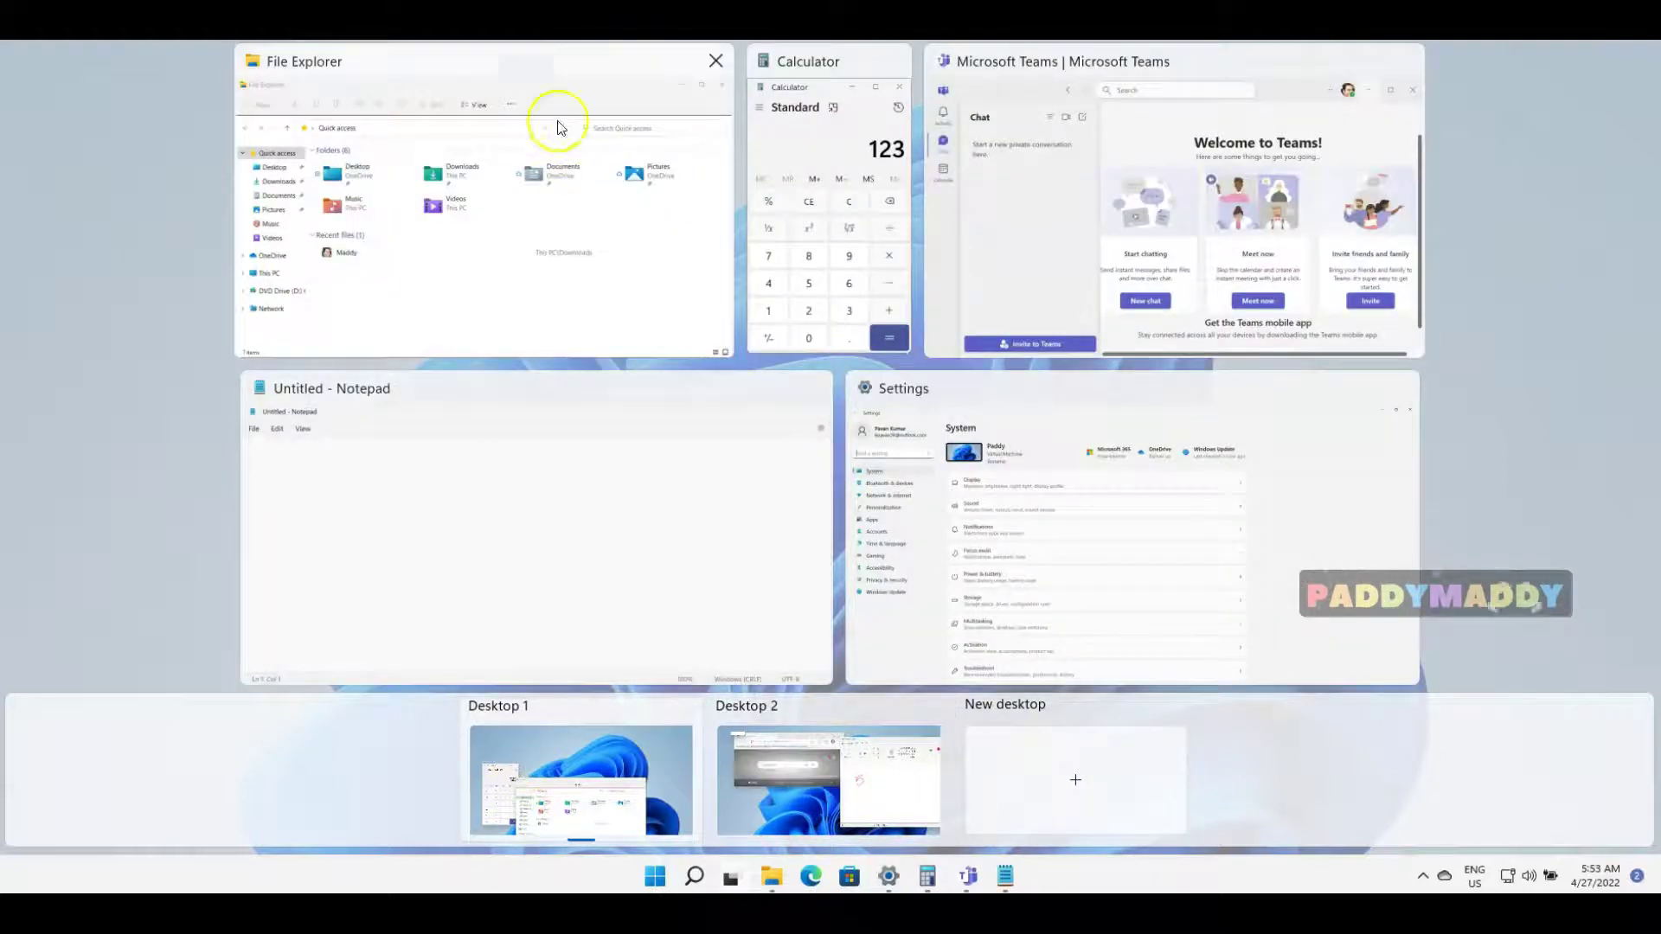
- Move the Settings window onto a newly created Desktop 3
mouse_move(585, 240)
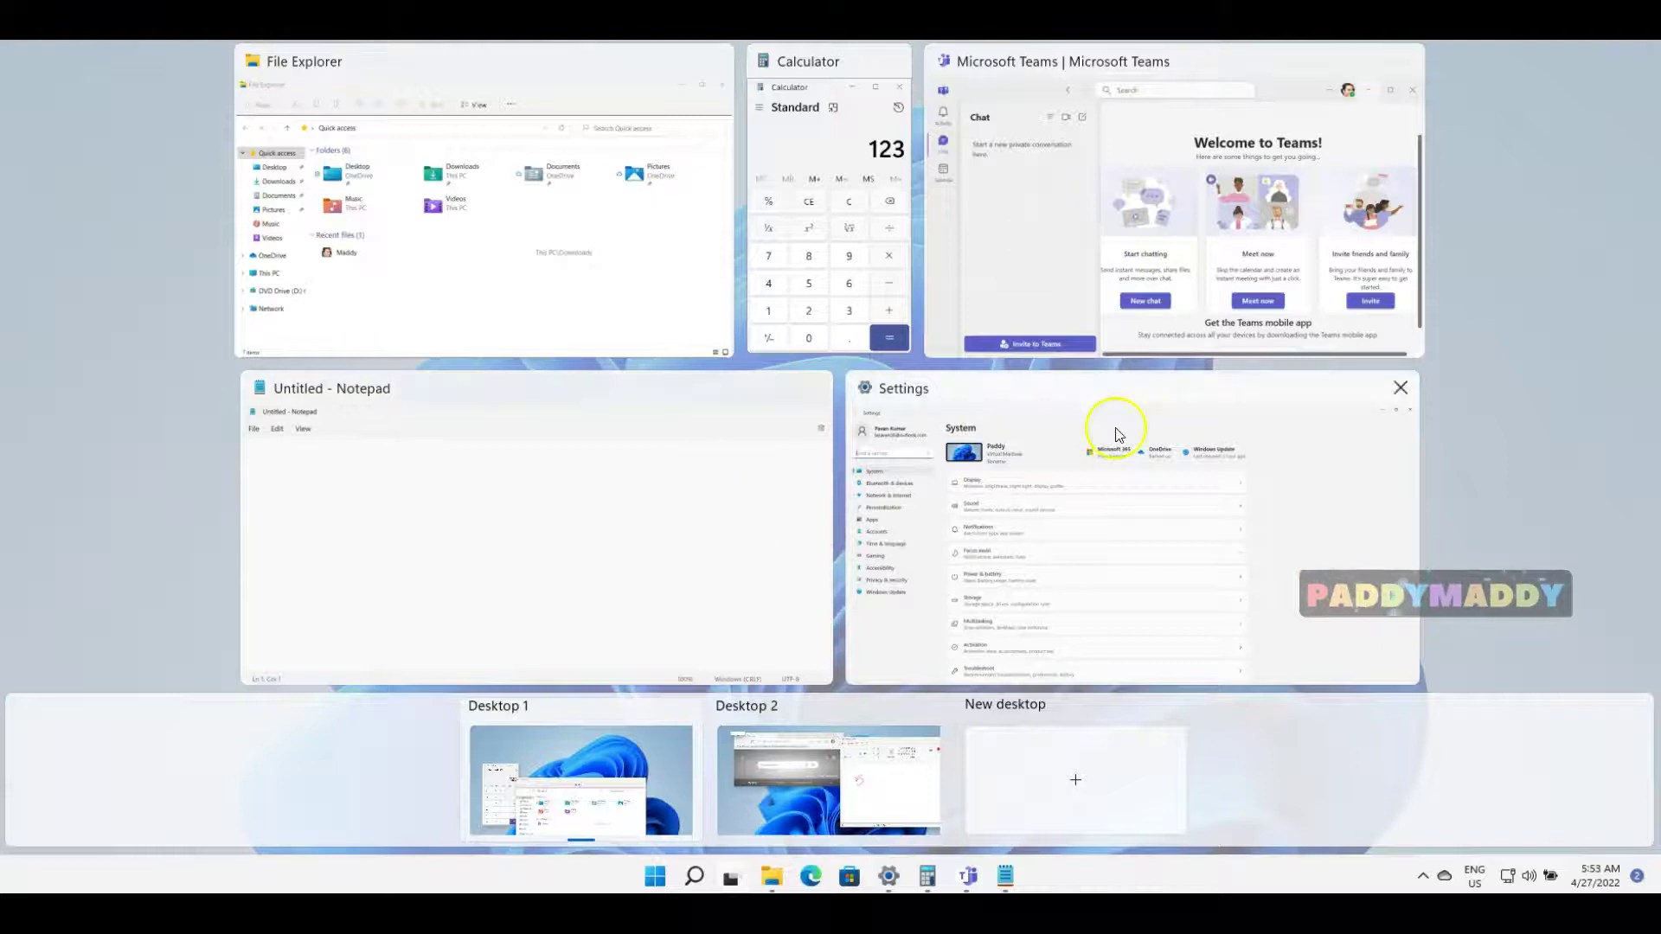
right_click(1012, 394)
mouse_move(1102, 477)
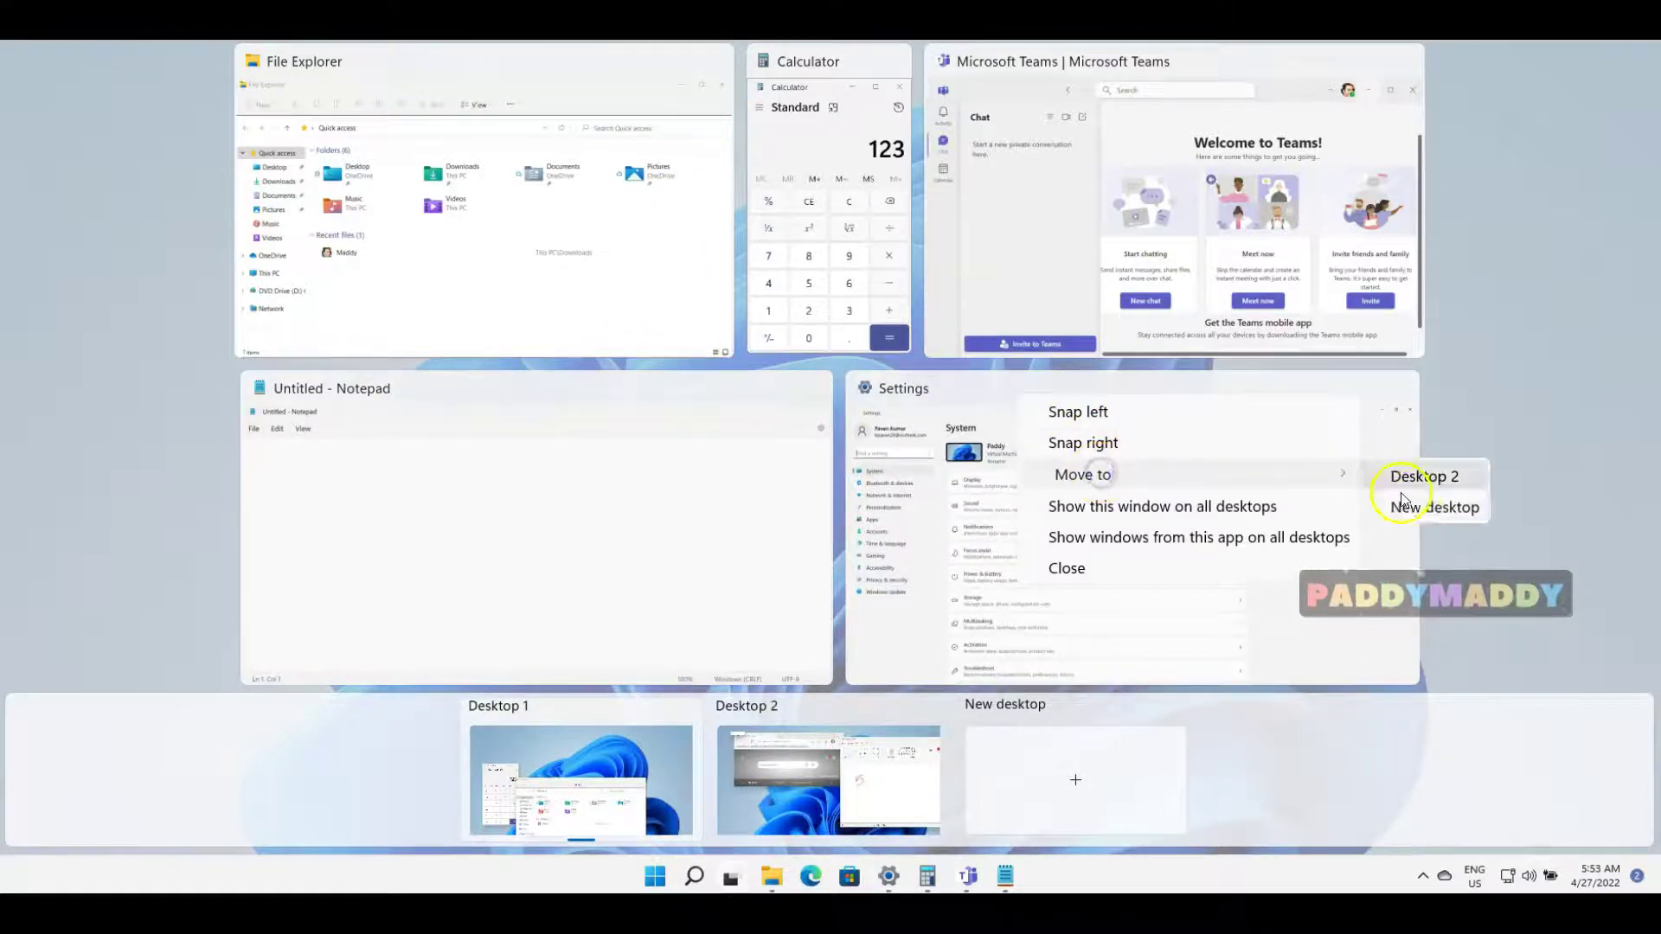
left_click(1412, 507)
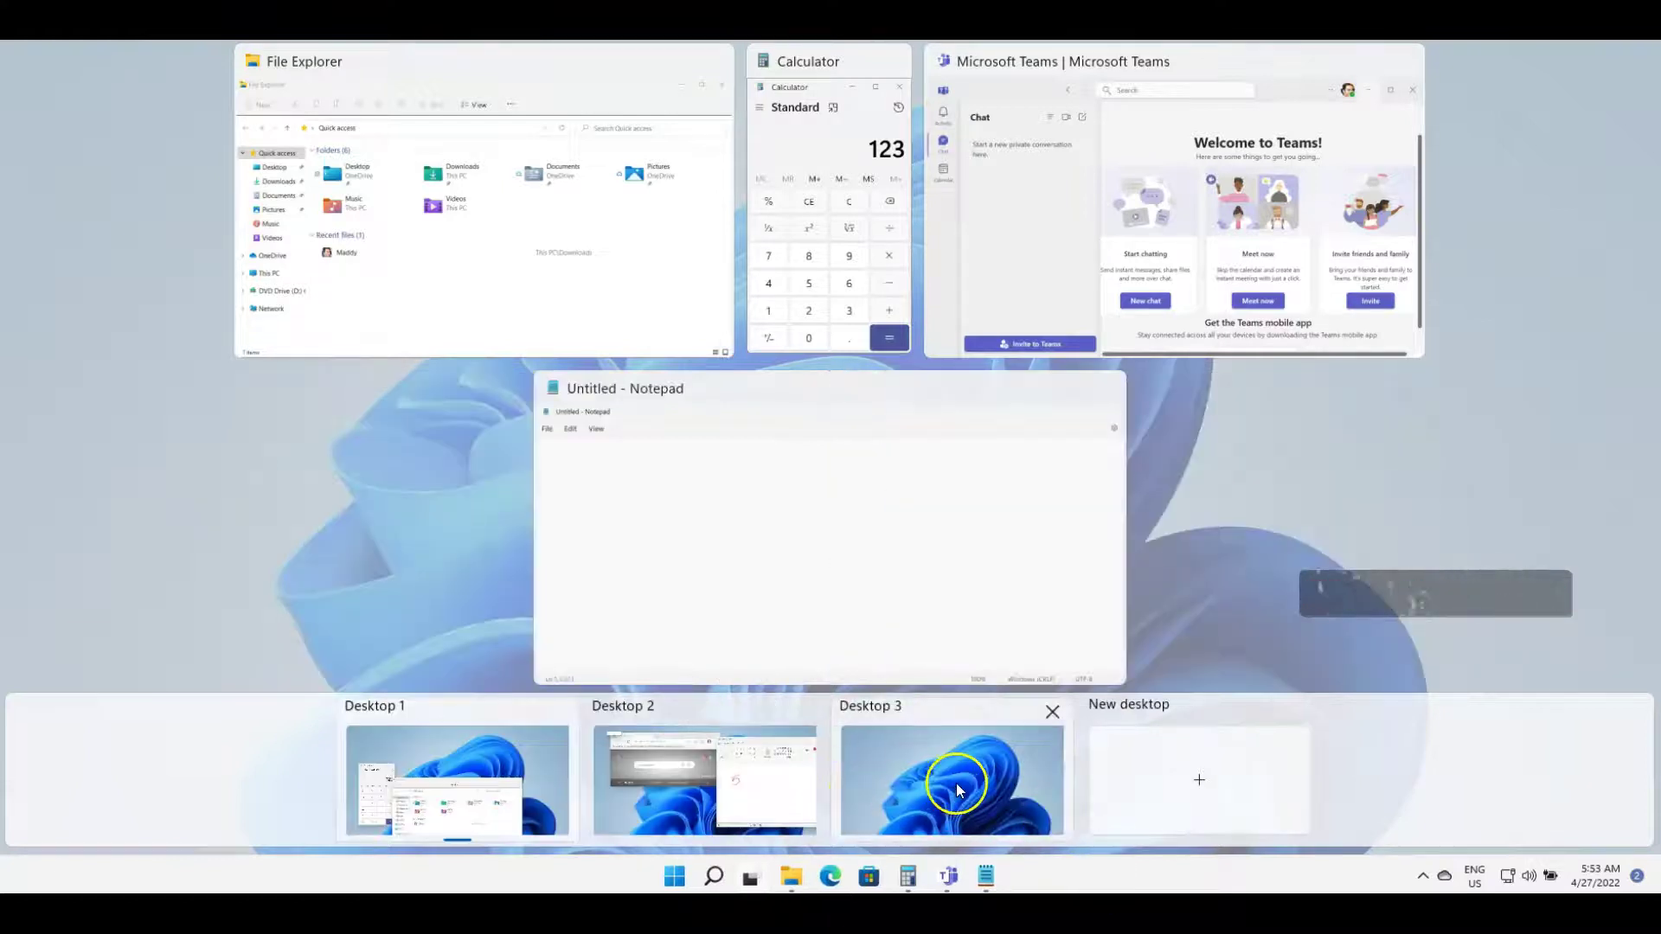
- Move the Notepad window onto Desktop 3 alongside Settings
right_click(666, 391)
mouse_move(1021, 481)
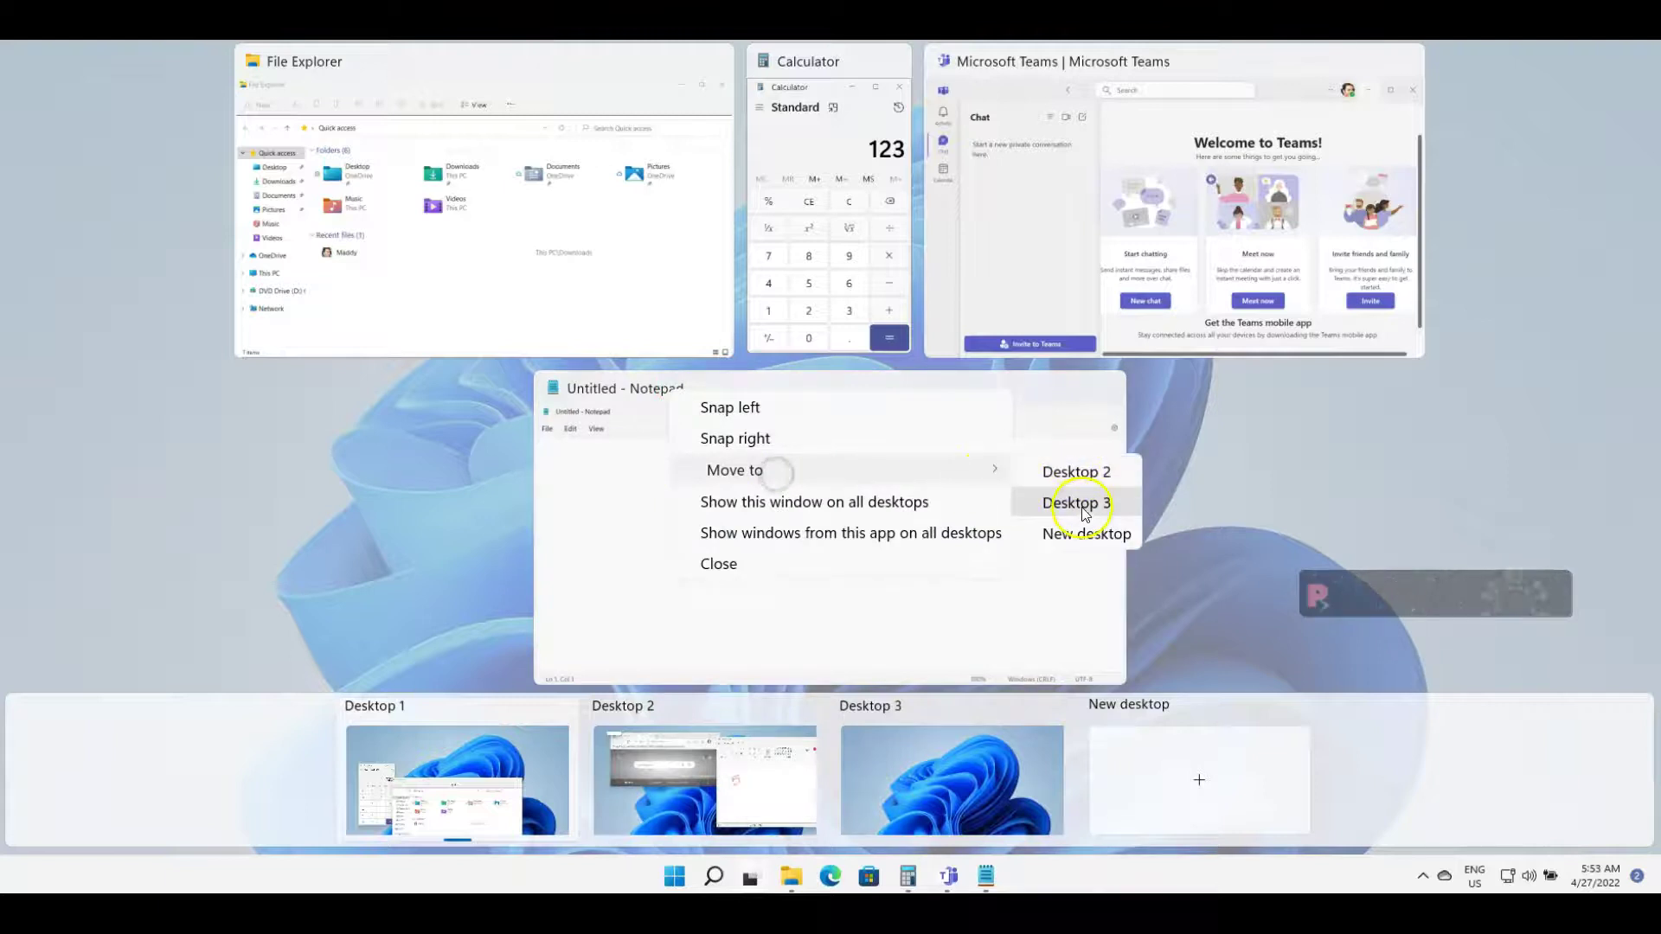
left_click(1081, 506)
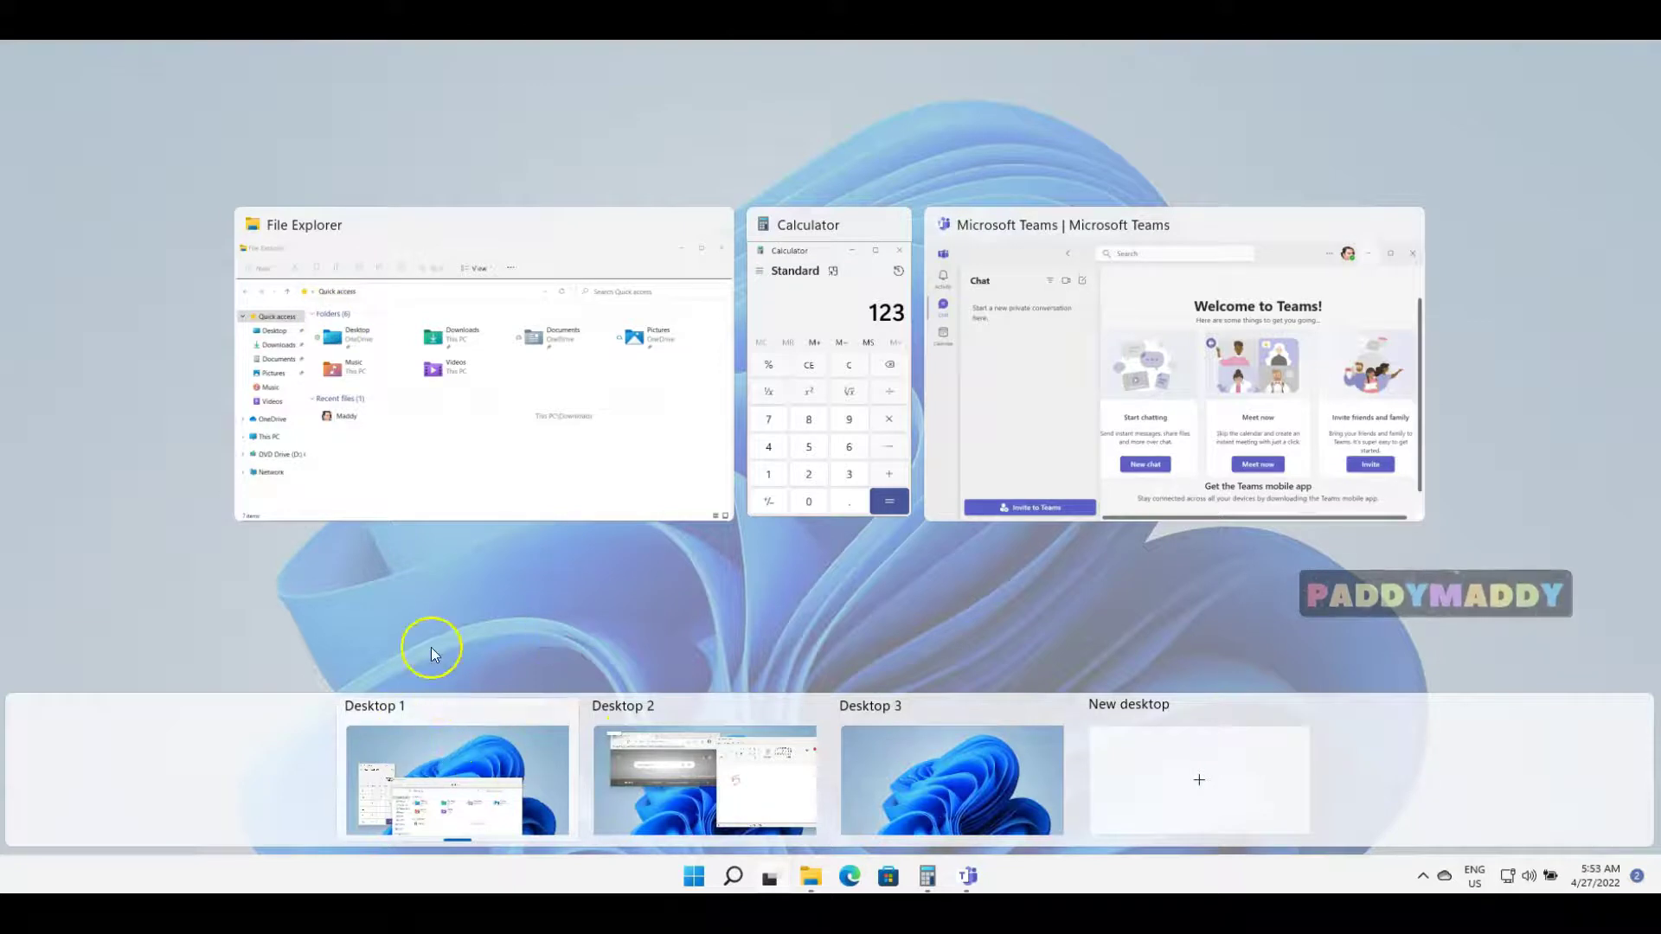
- Return to Desktop 1 and spread File Explorer and Calculator apart
left_click(419, 620)
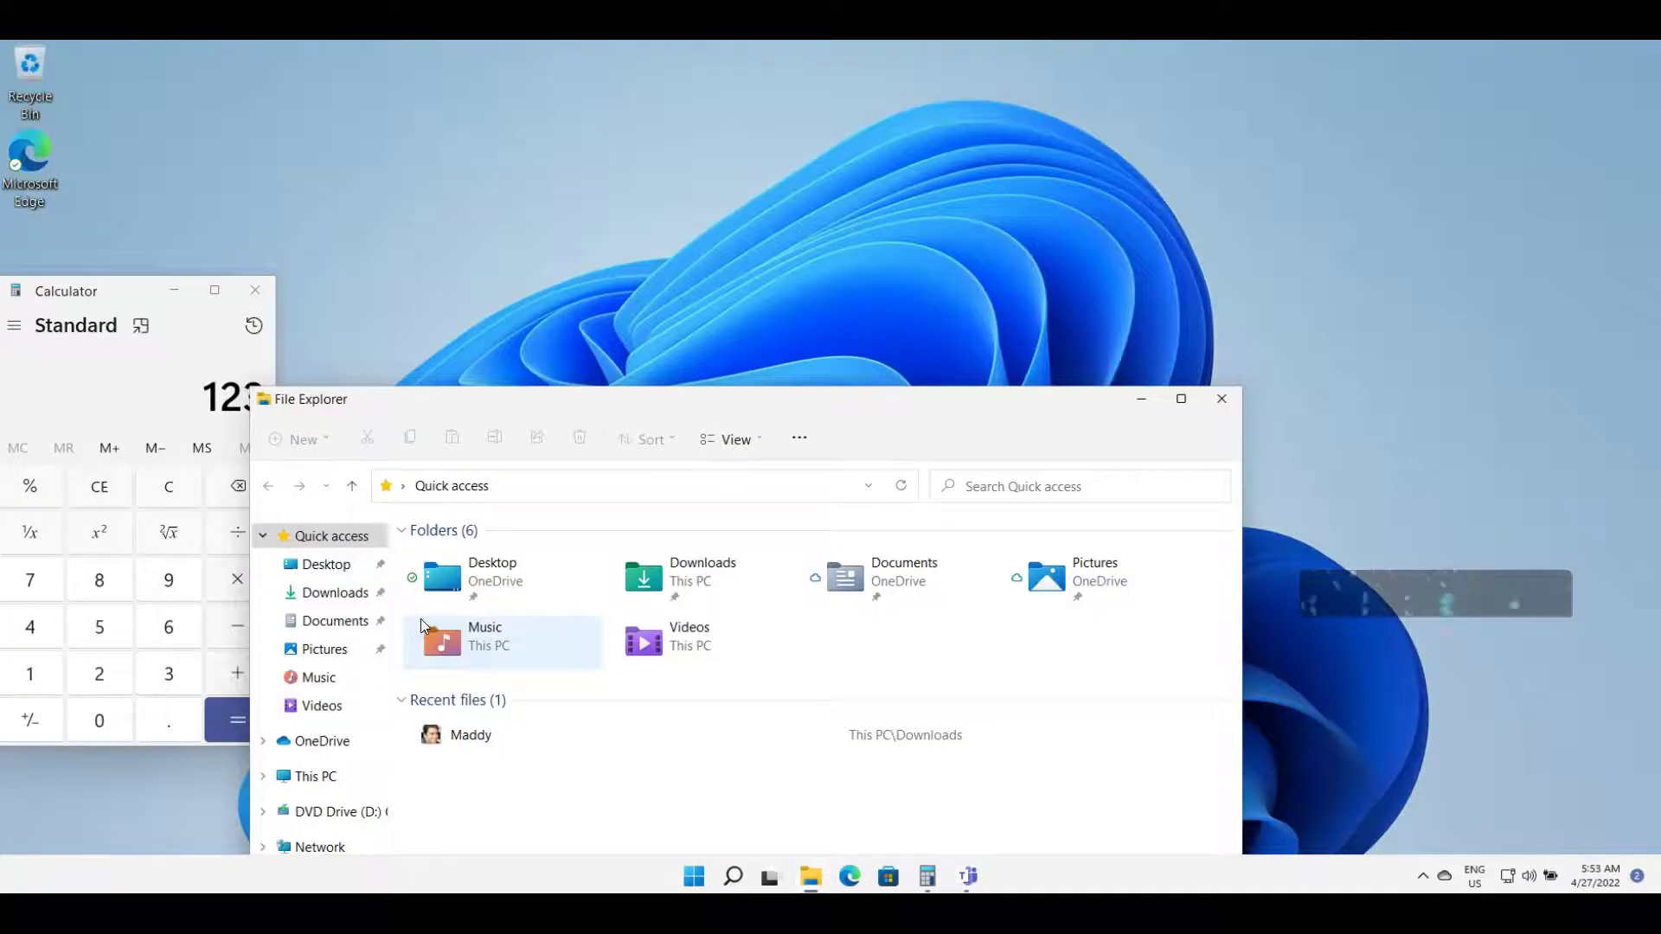
left_click_drag(757, 401, 1123, 115)
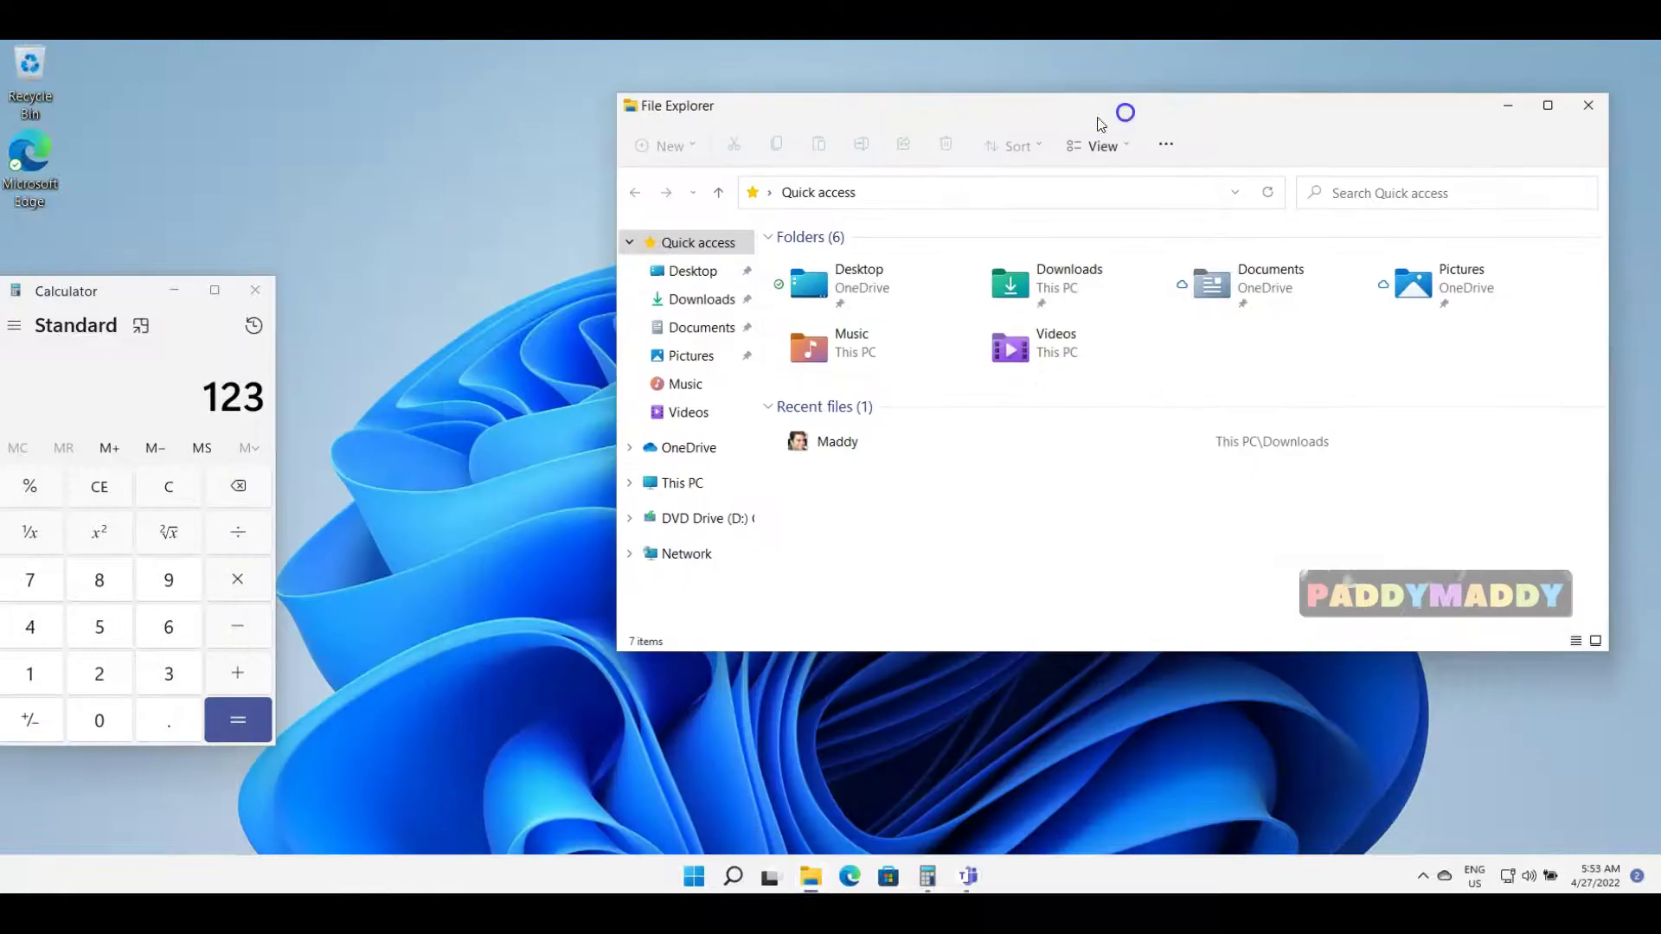
left_click_drag(69, 289, 341, 139)
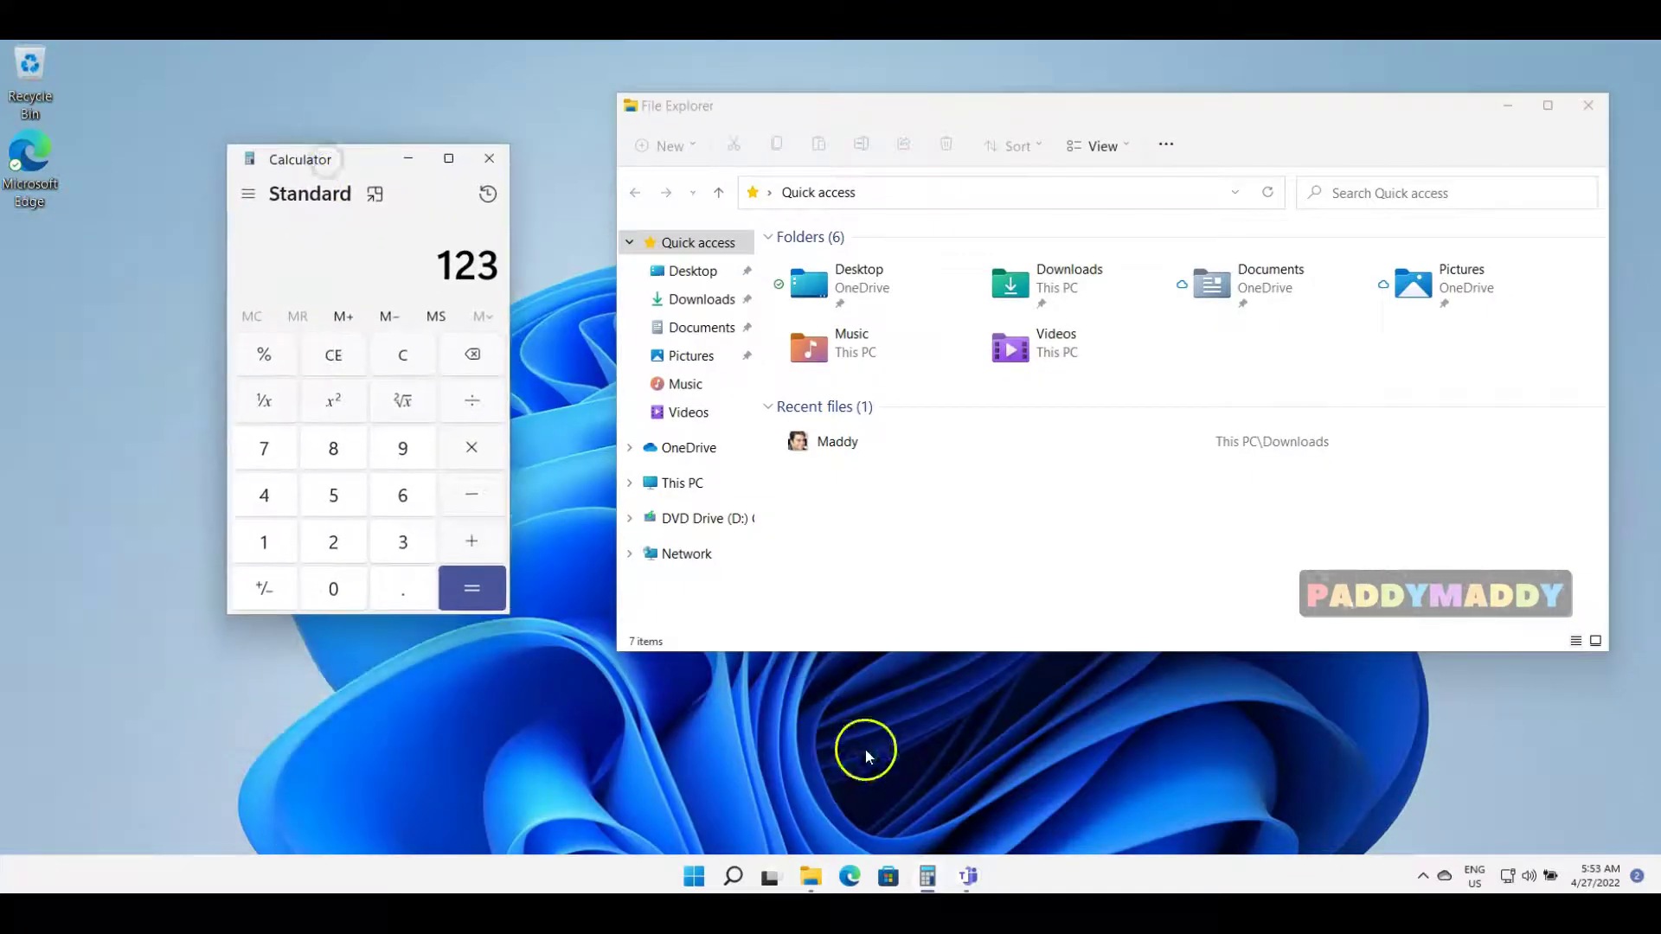
- Bring Teams forward, move it down and right, and reopen Task View
mouse_move(969, 880)
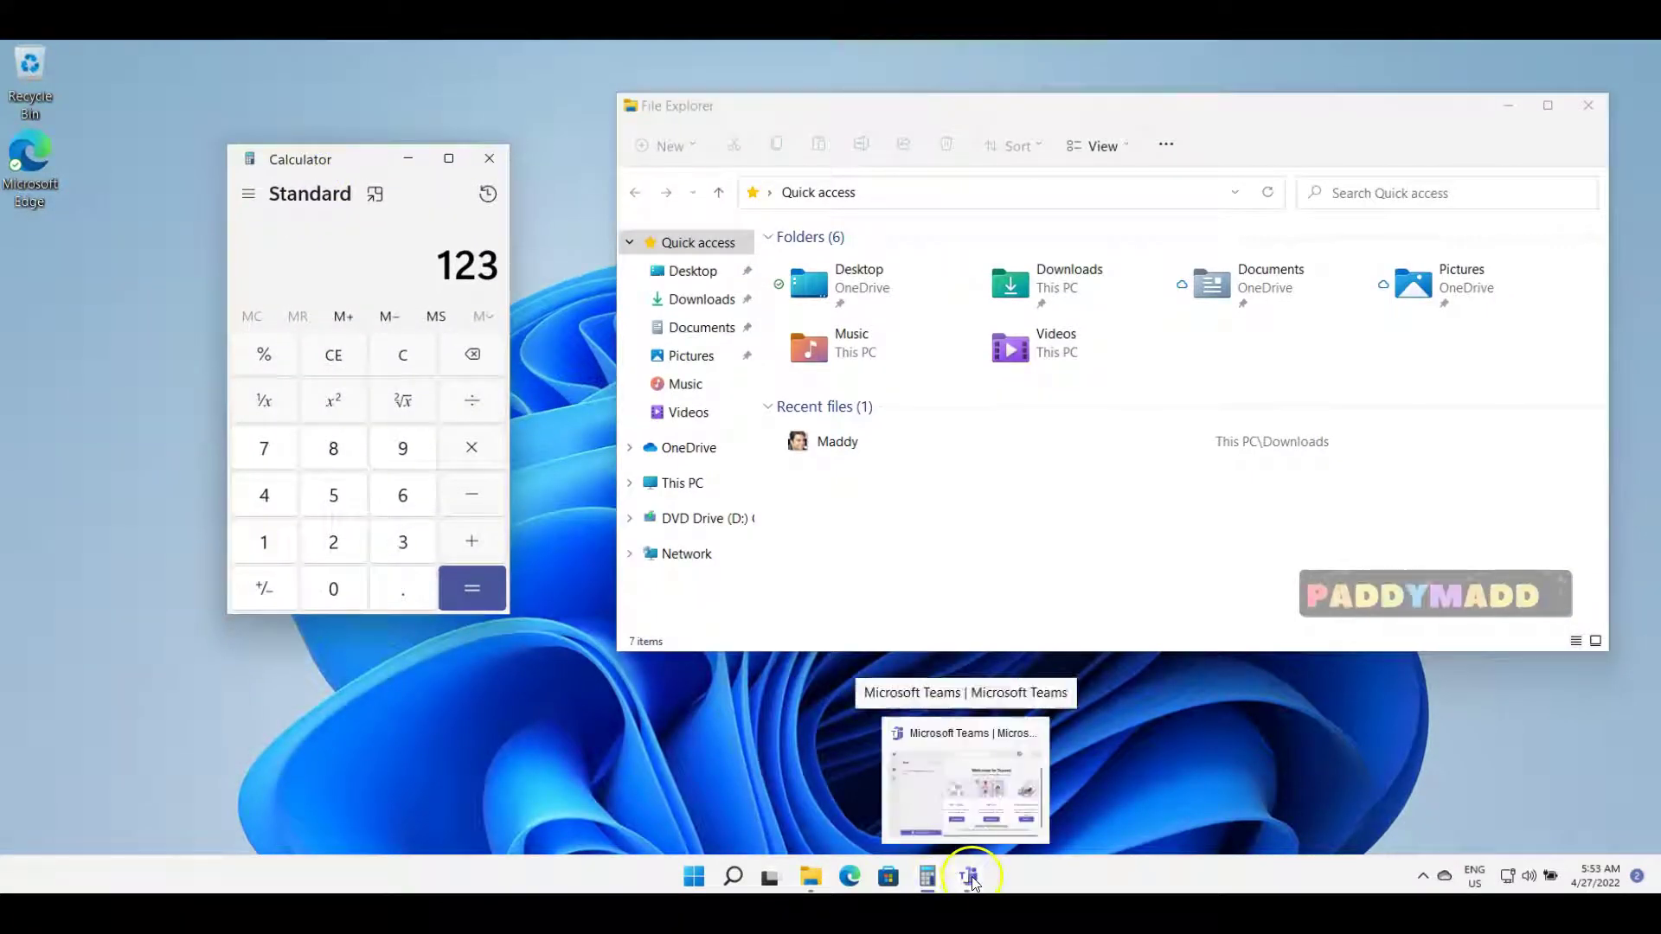
left_click(958, 732)
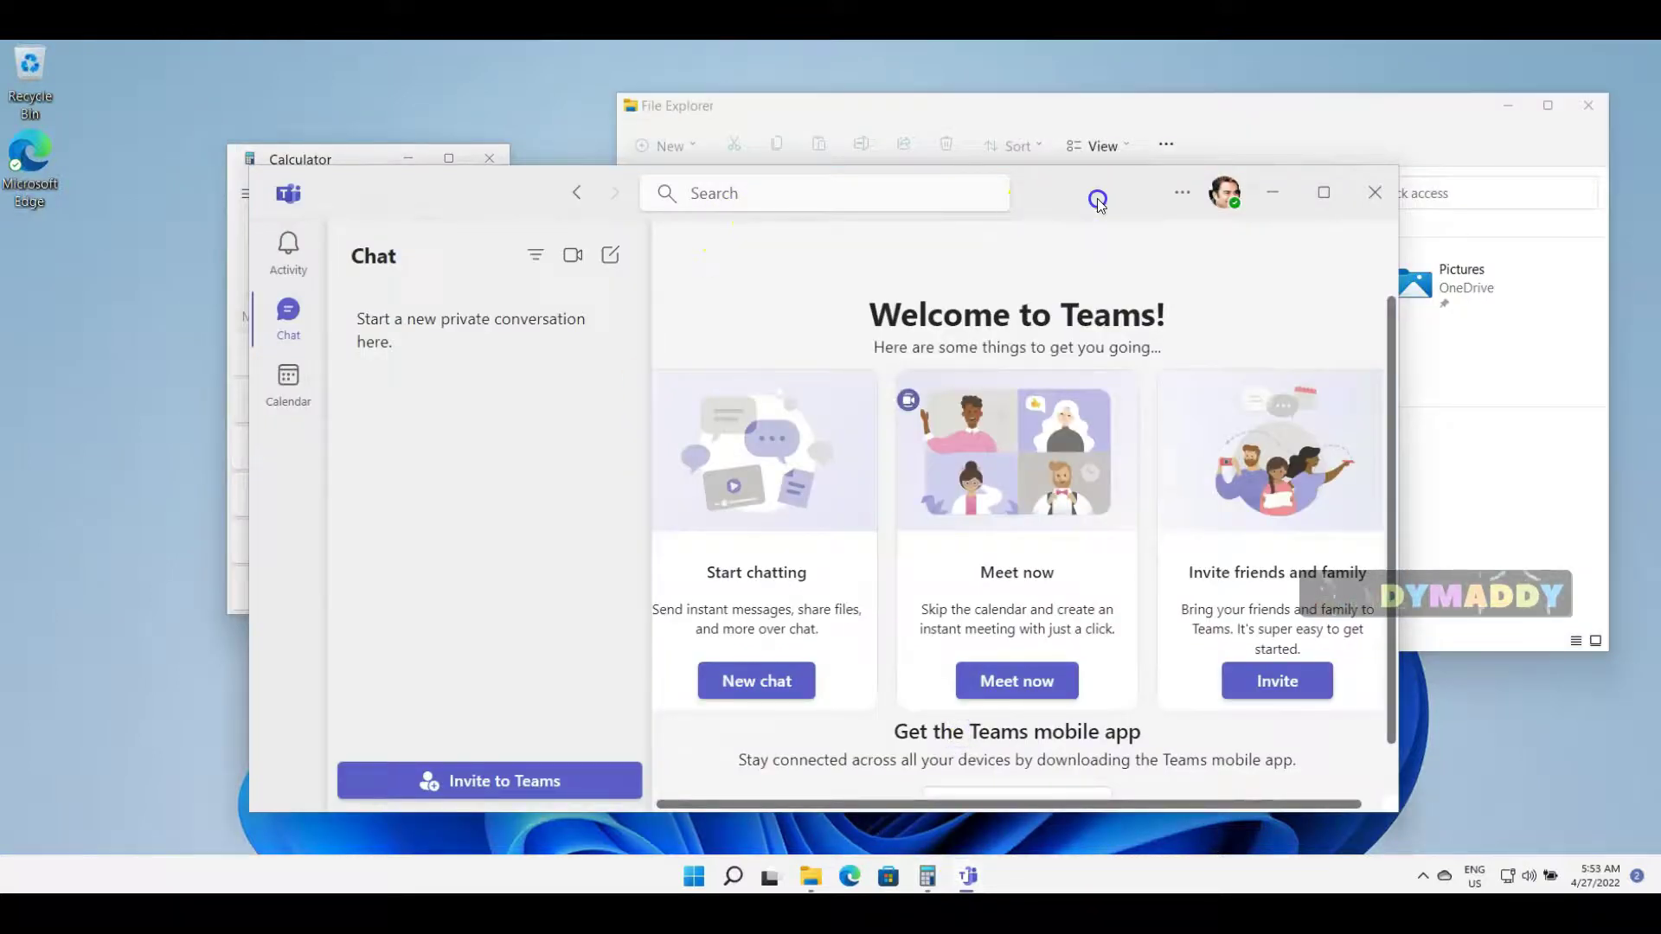
left_click_drag(1097, 196, 1241, 266)
mouse_move(927, 877)
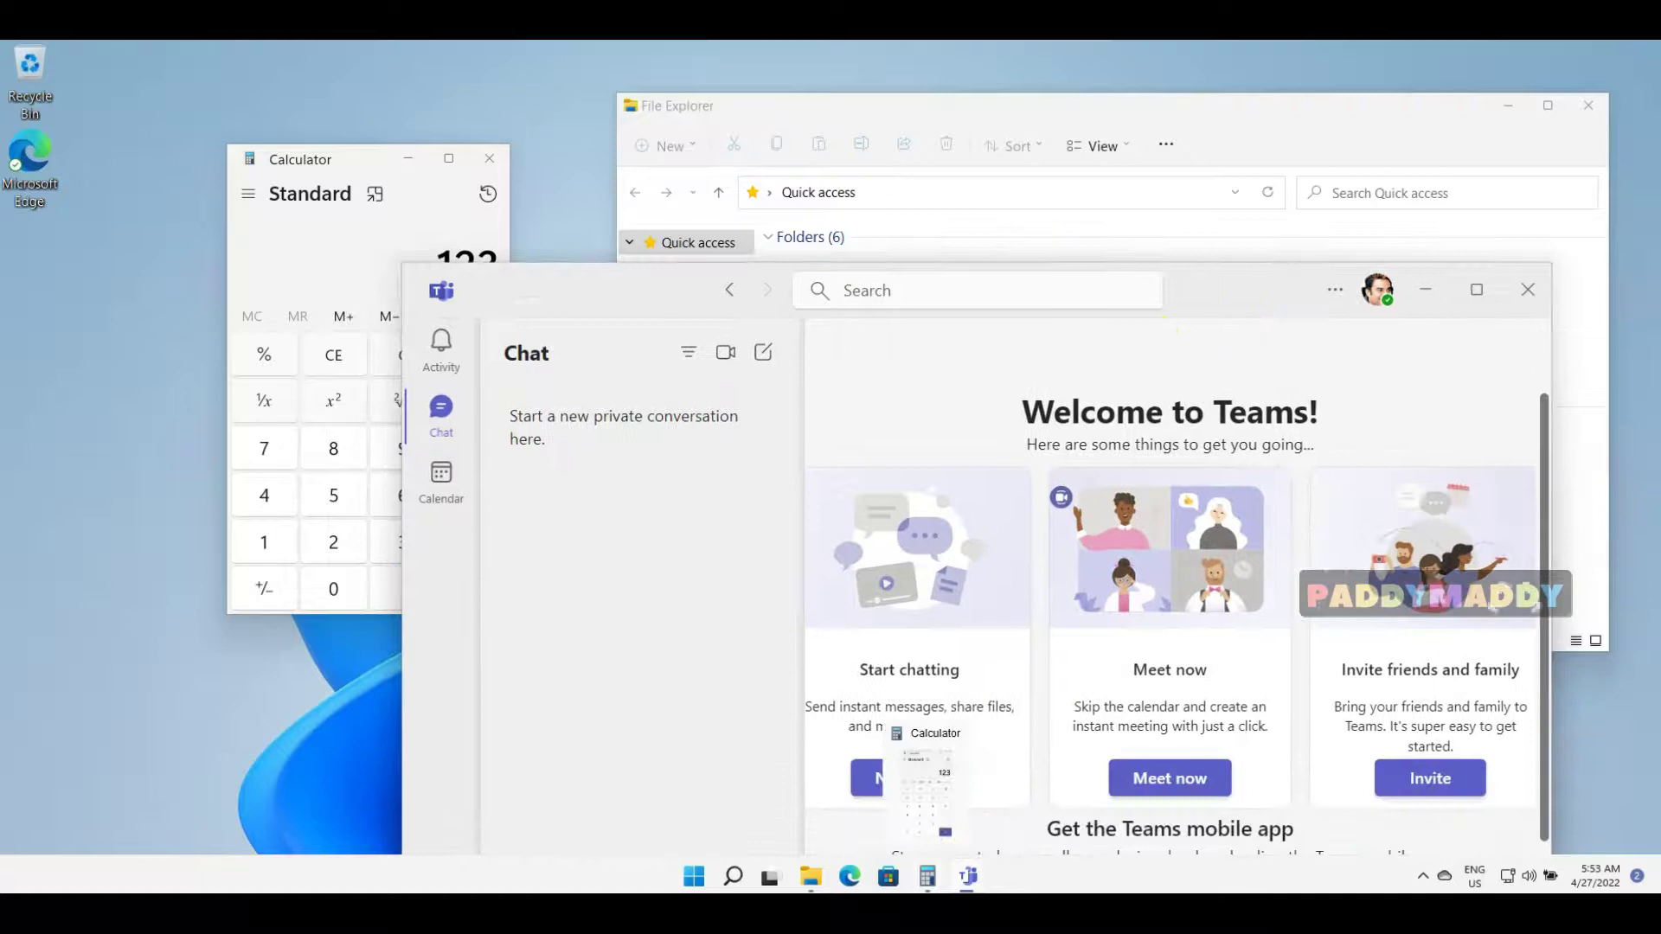
left_click(769, 878)
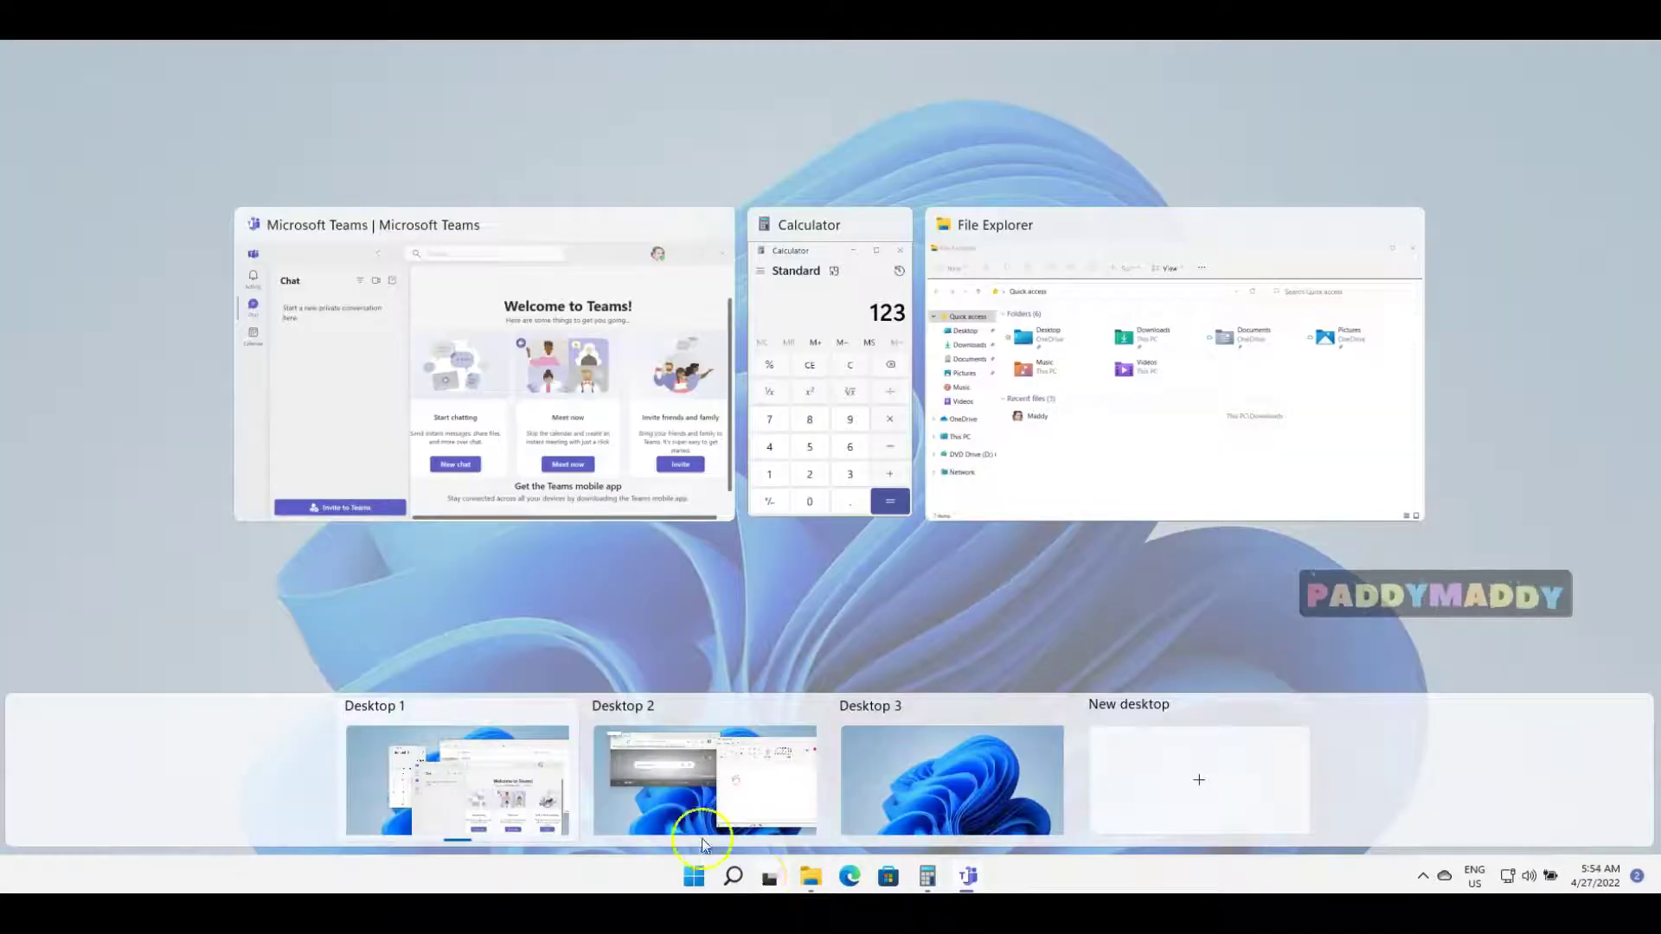
- Visit Desktop 2, then switch to the empty Desktop 3
left_click(686, 787)
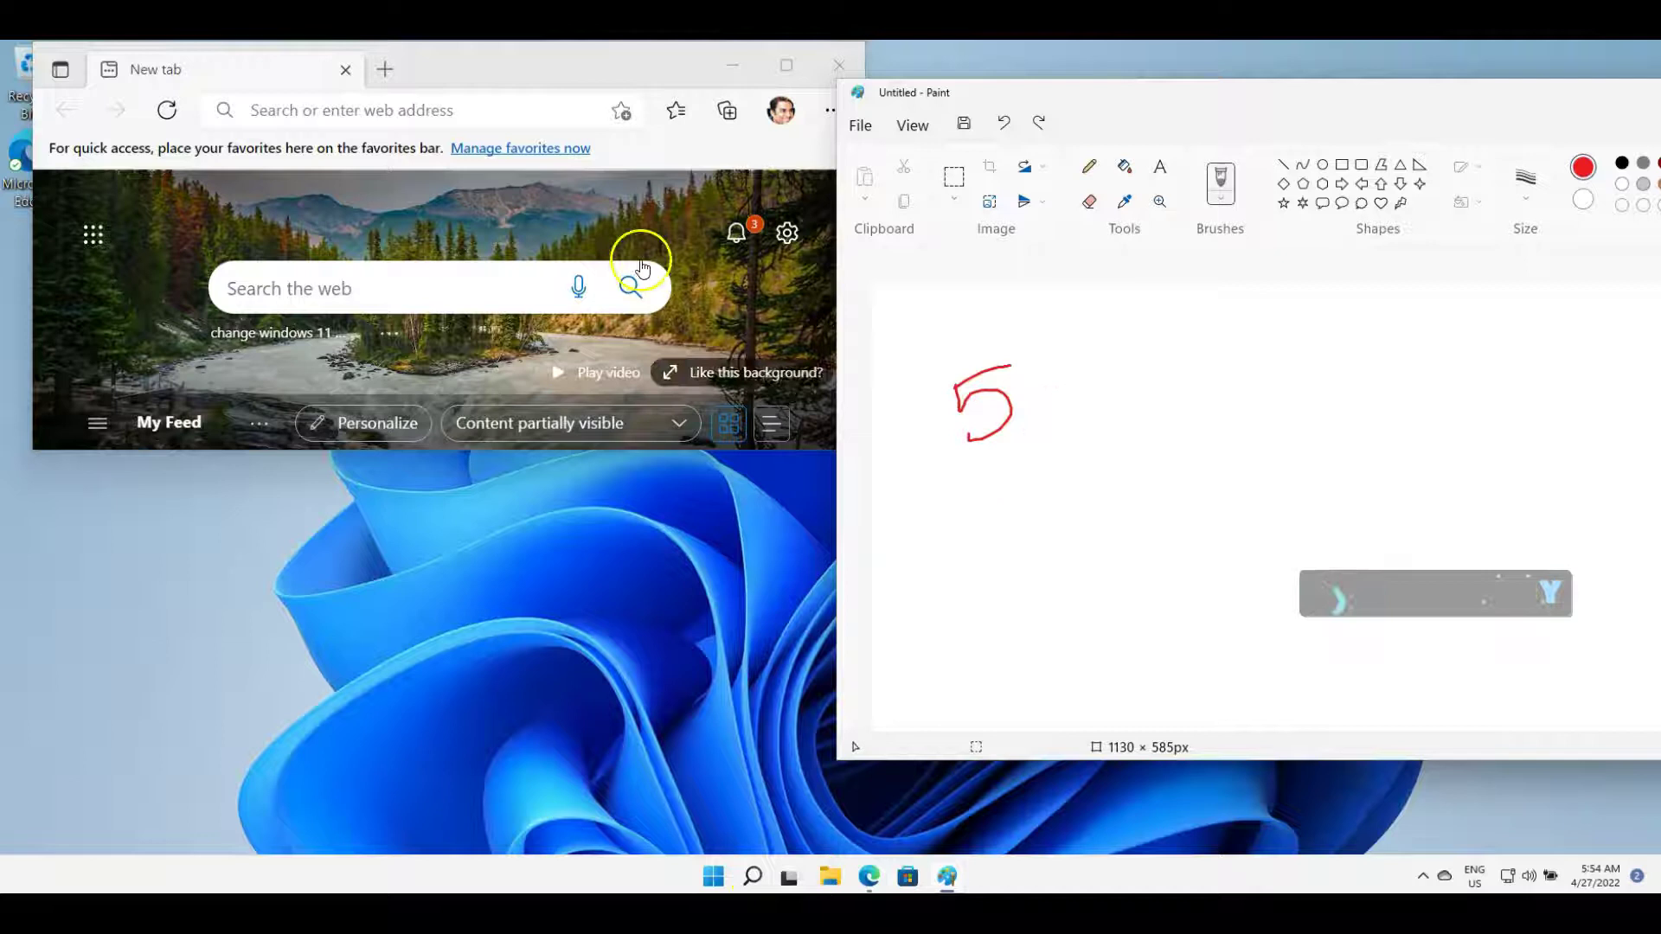
left_click(789, 878)
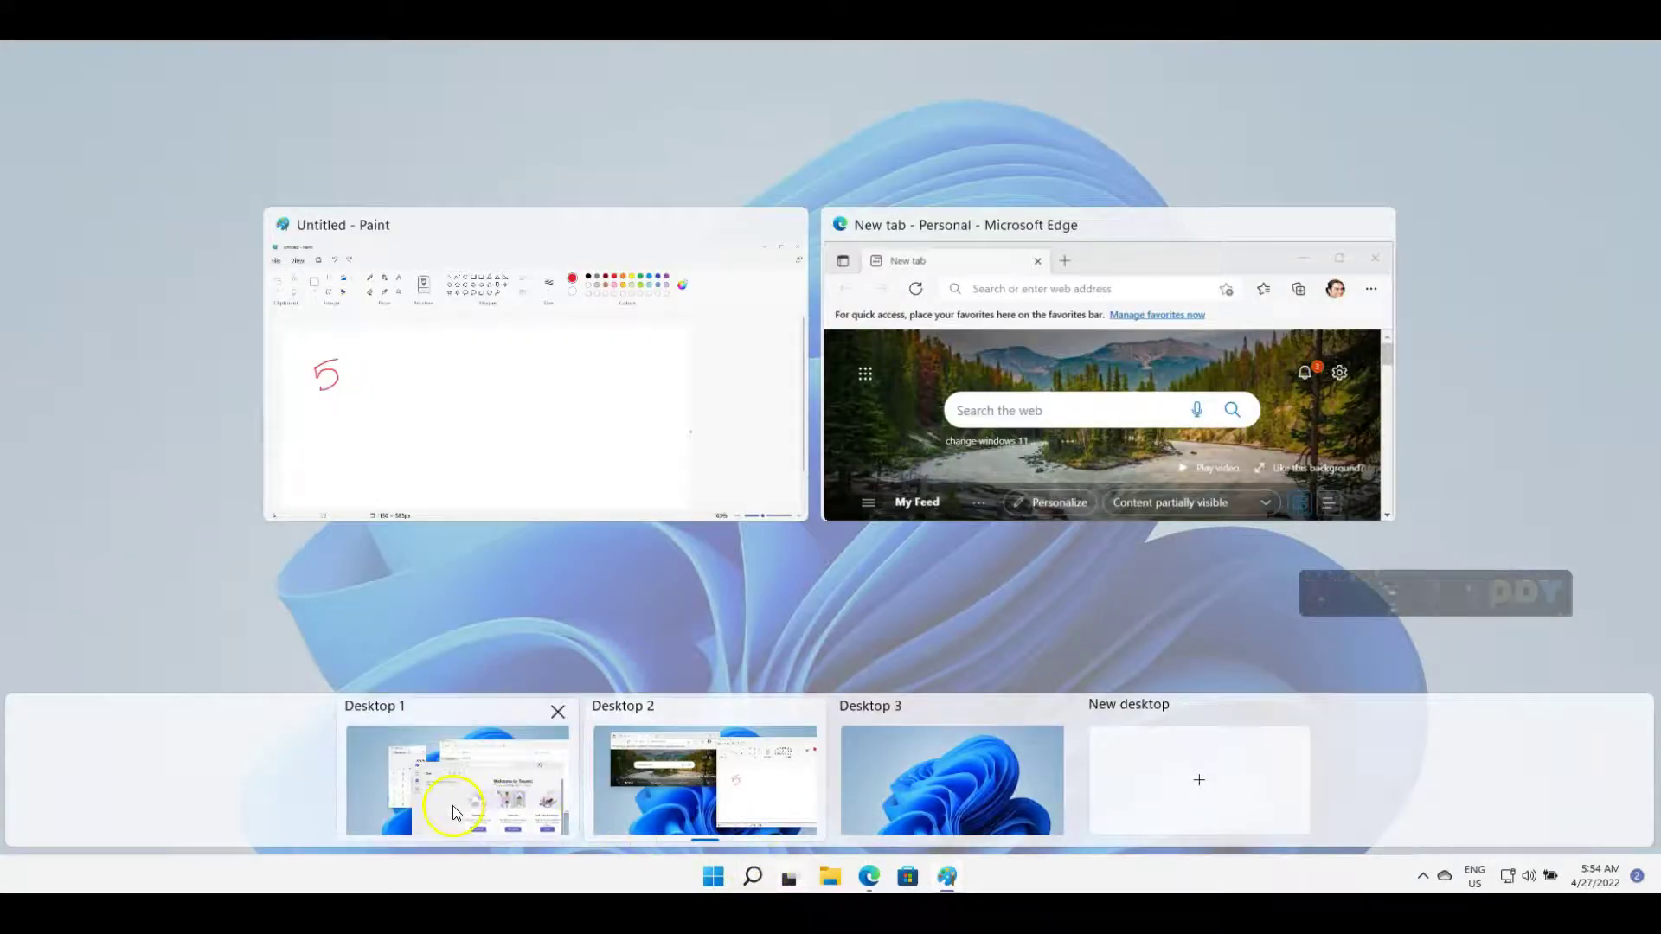
left_click(937, 806)
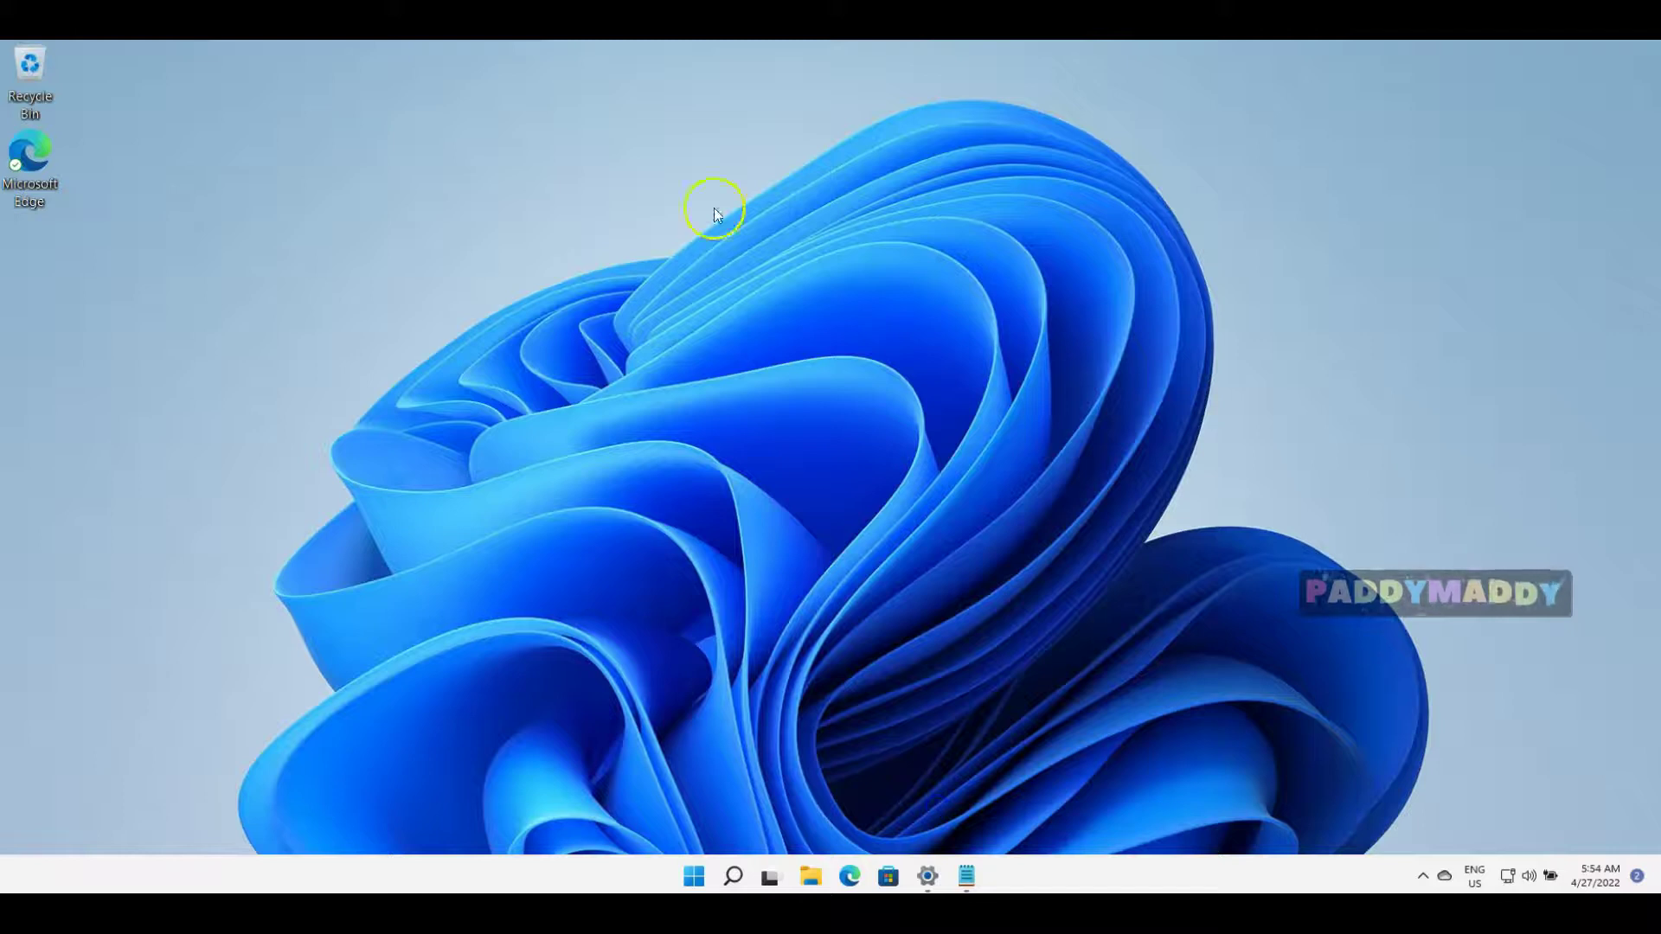
- Open Settings and Notepad on Desktop 3, shift Notepad right, and reopen Task View
left_click(929, 879)
left_click(967, 878)
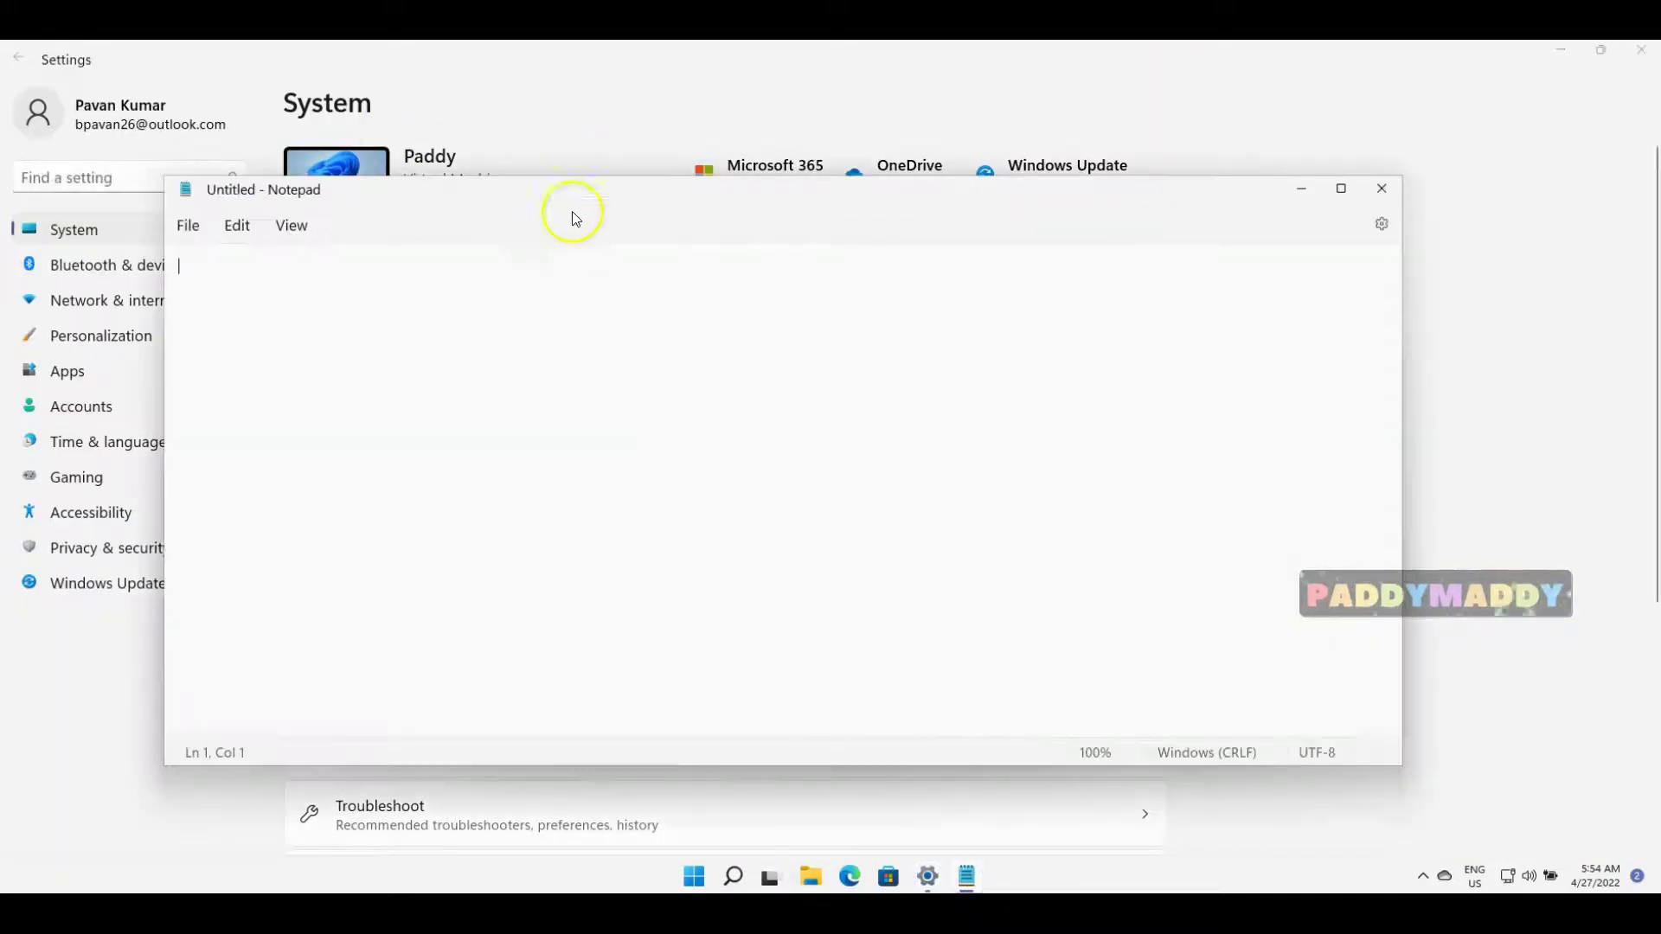
left_click_drag(574, 186, 869, 173)
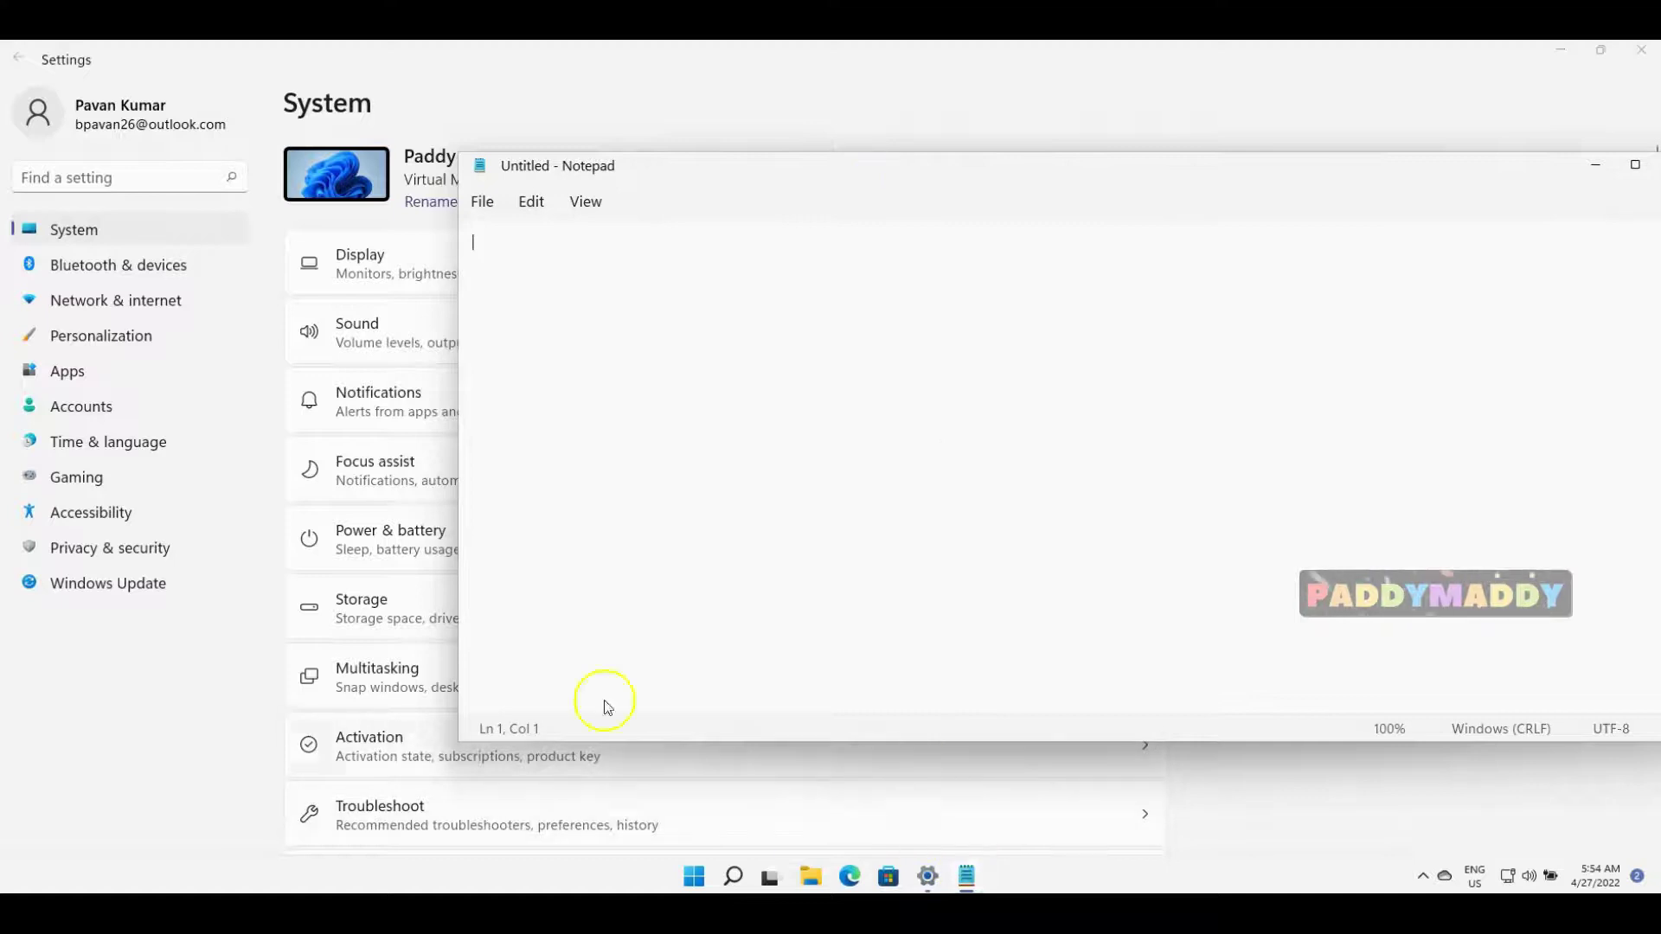
left_click(770, 878)
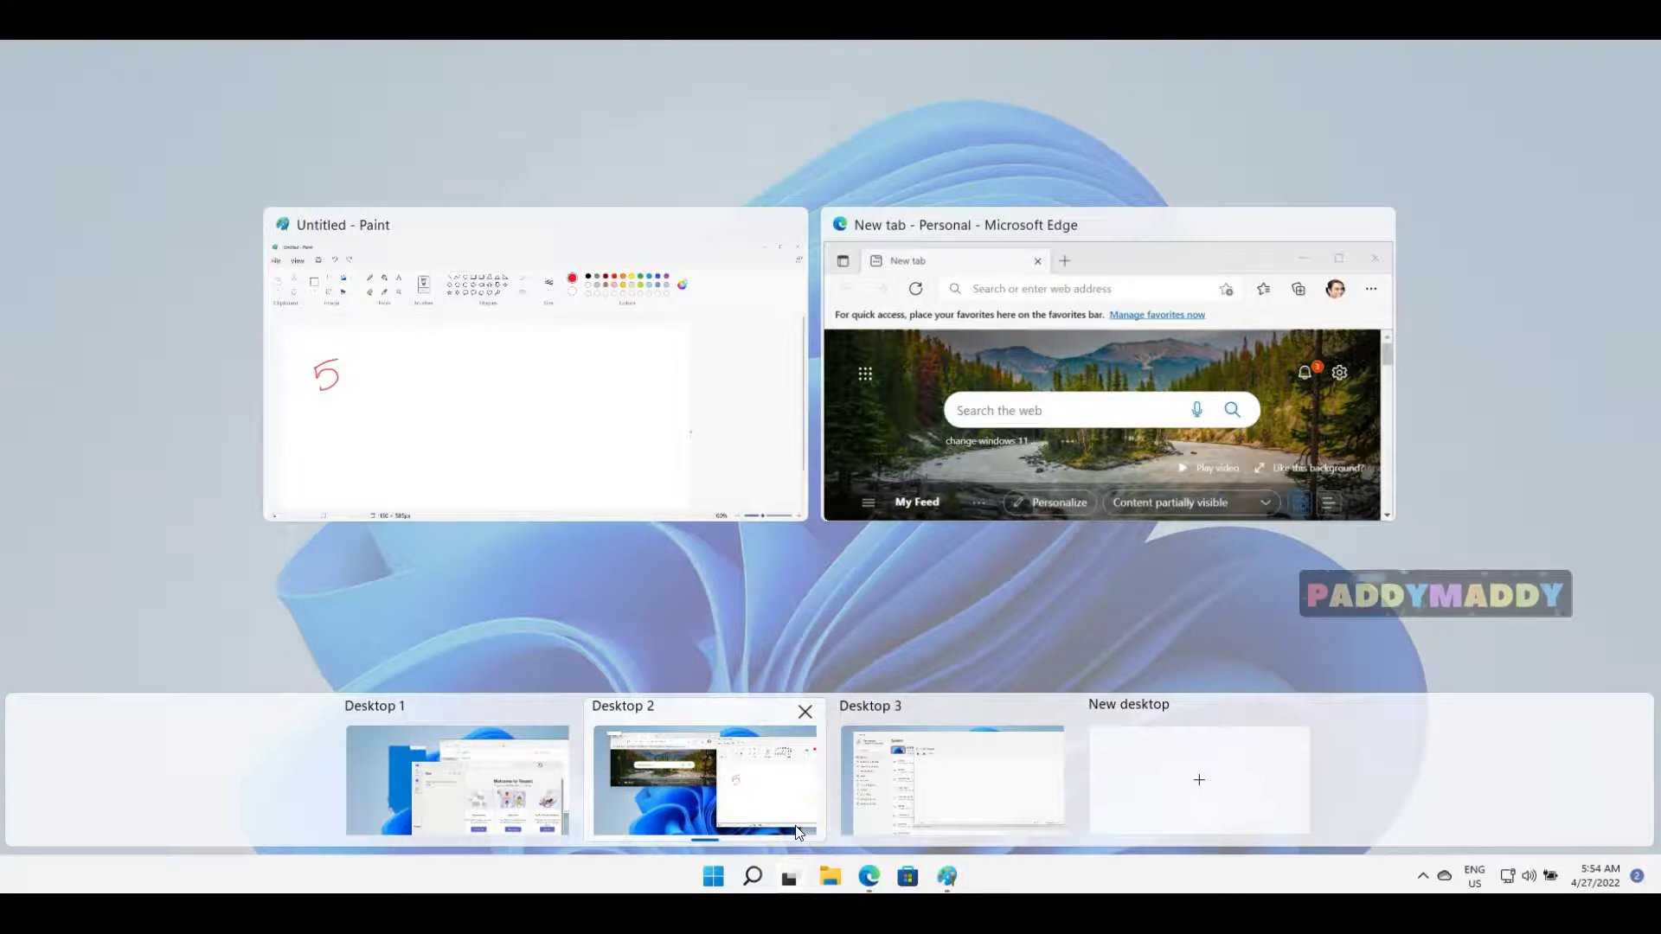
- Switch back and forth between Desktops 1, 2 and 3 to check their windows, ending on Desktop 3
key("ctrl+super+Left")
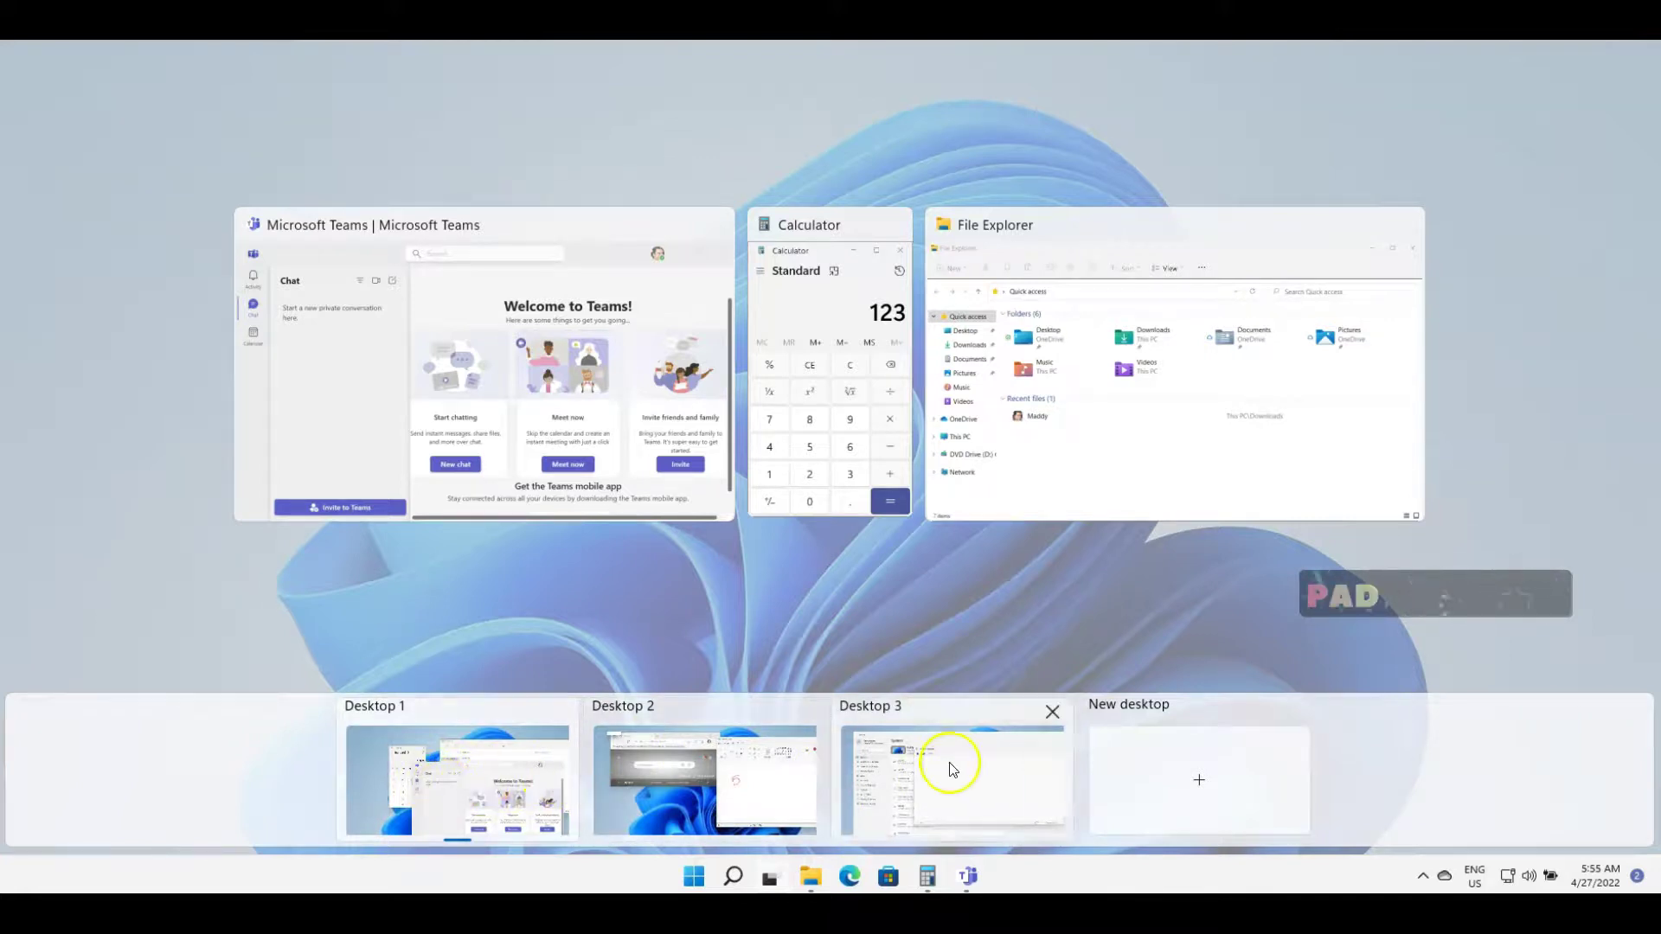
mouse_move(924, 785)
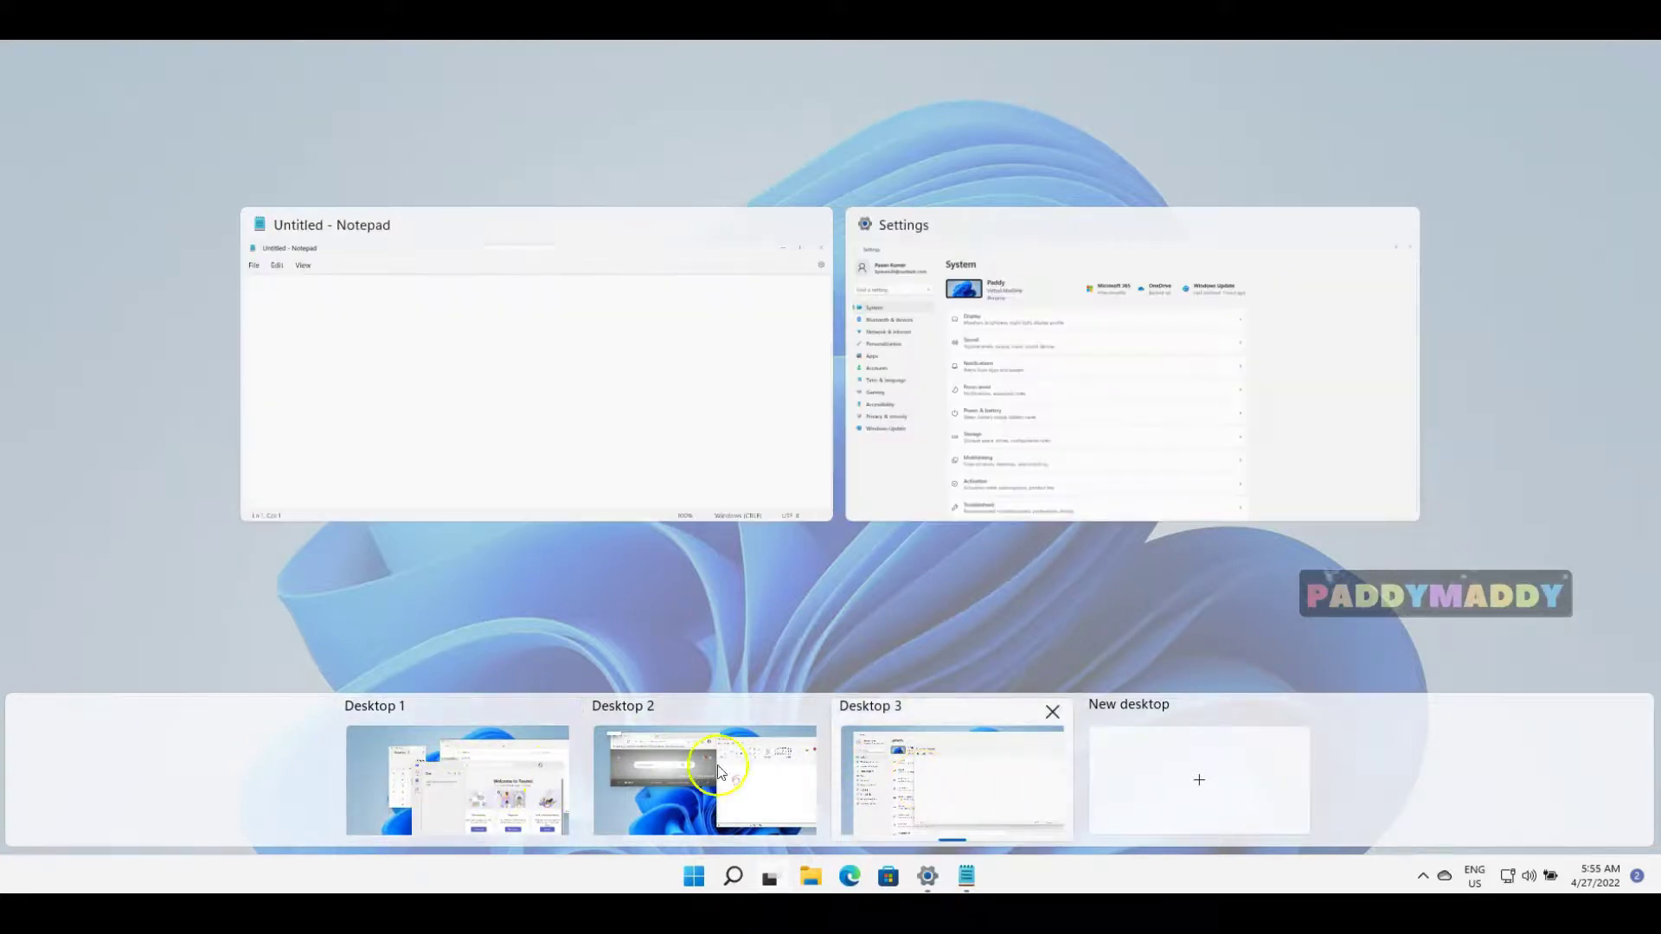
mouse_move(531, 755)
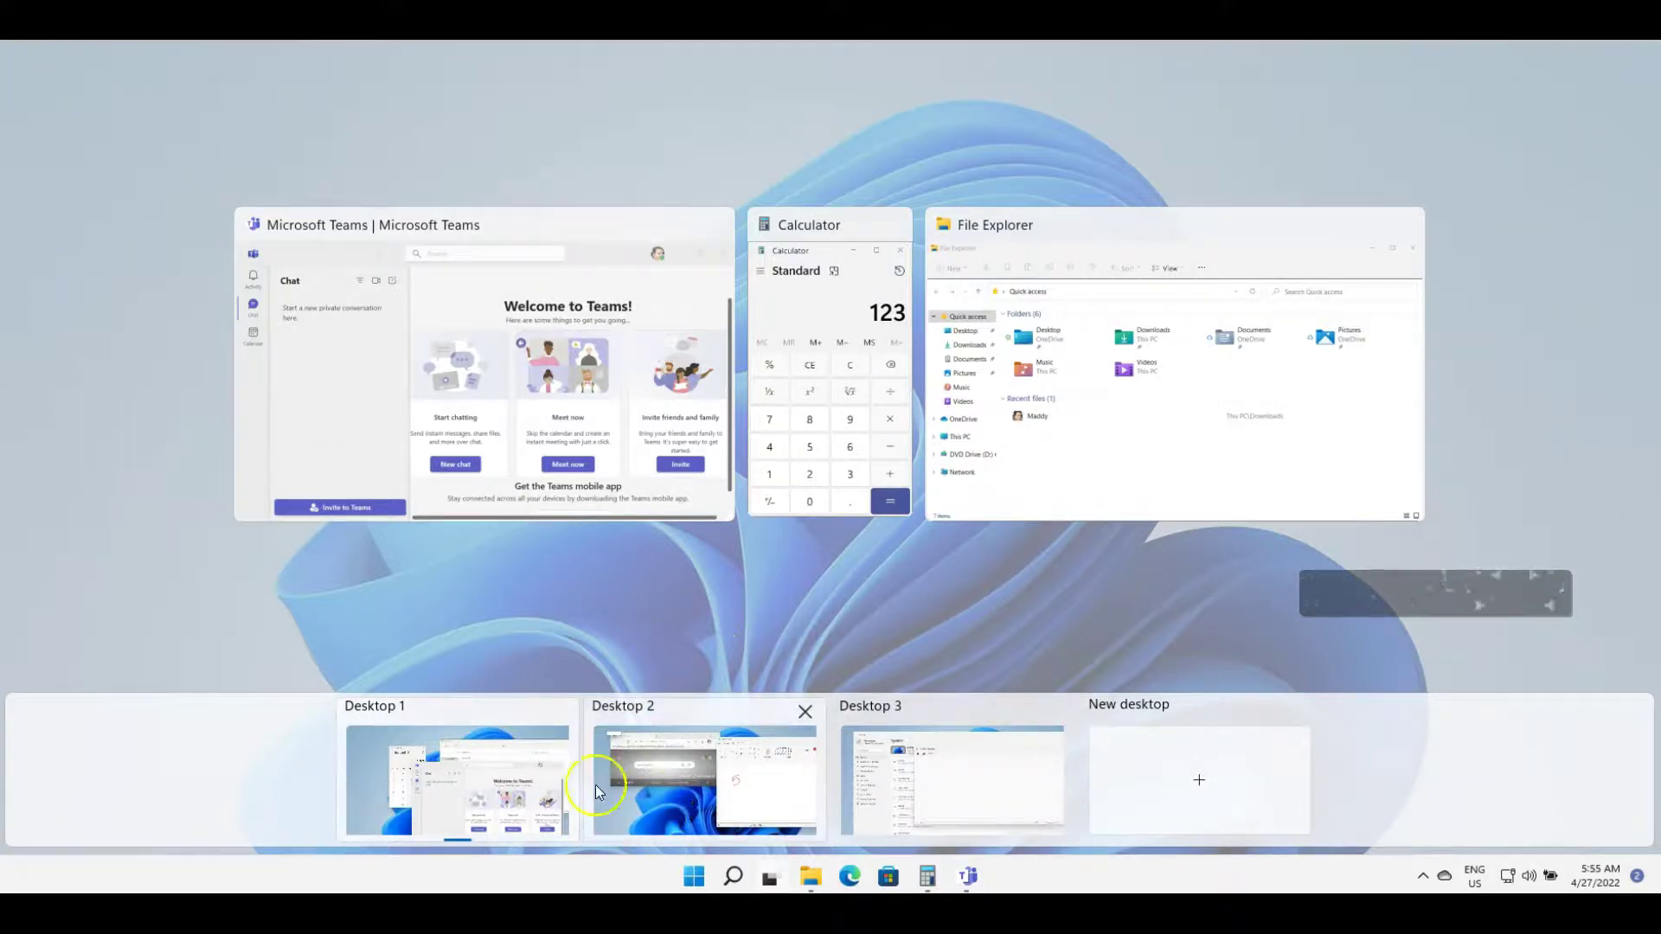
left_click(746, 806)
left_click(523, 768)
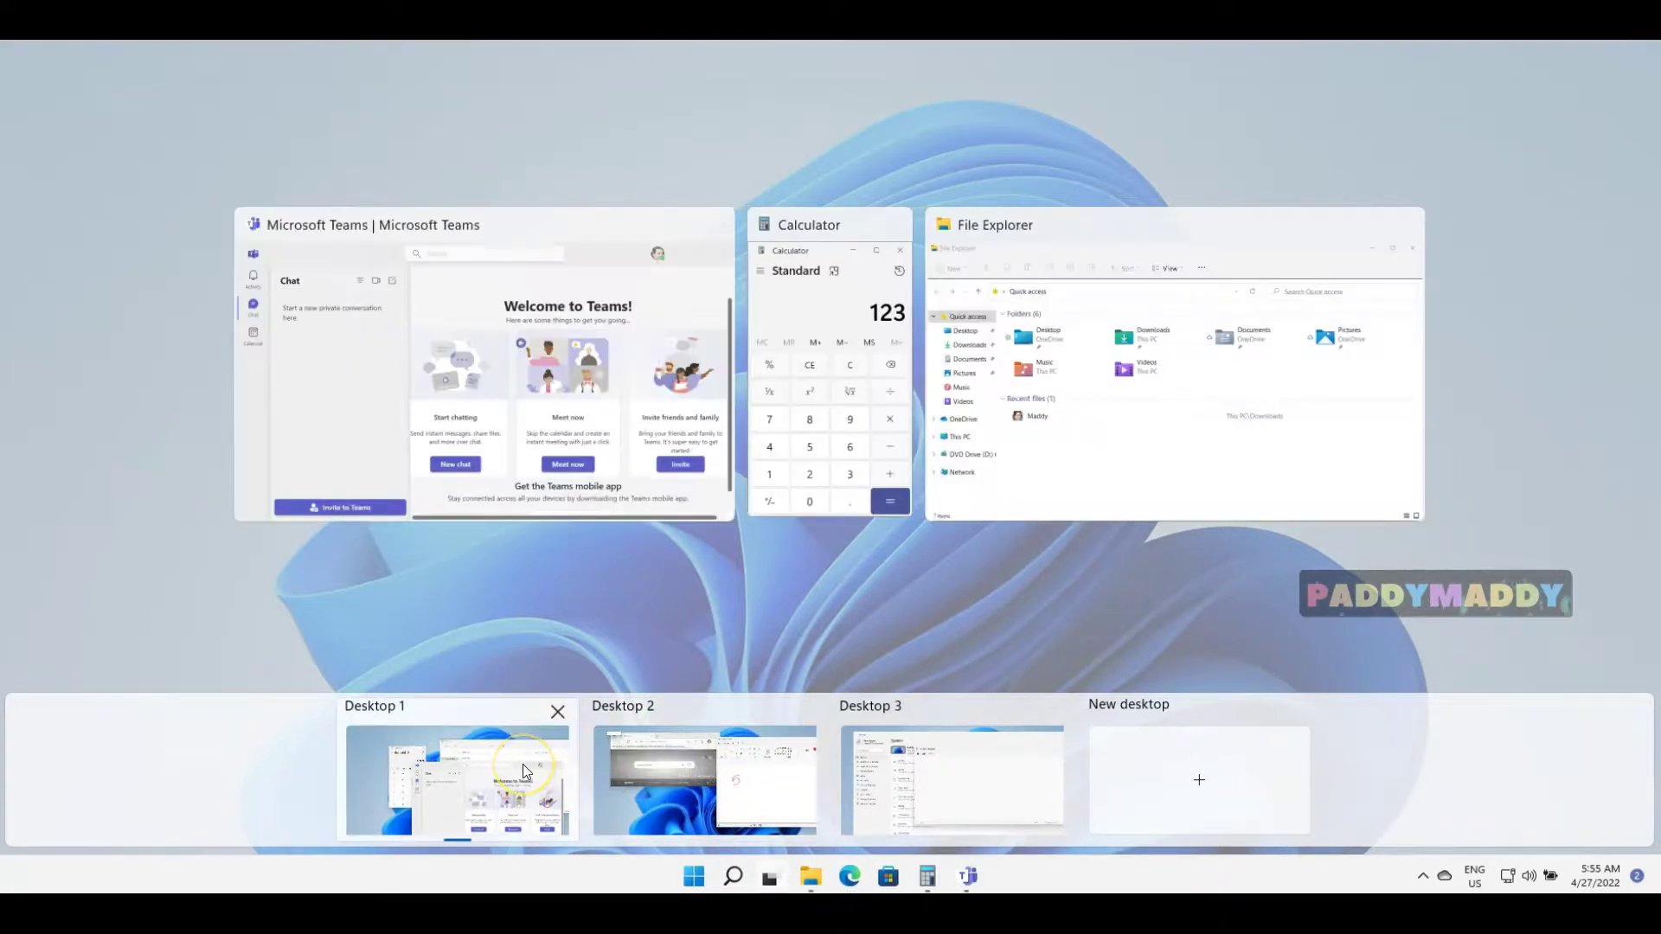
left_click(661, 766)
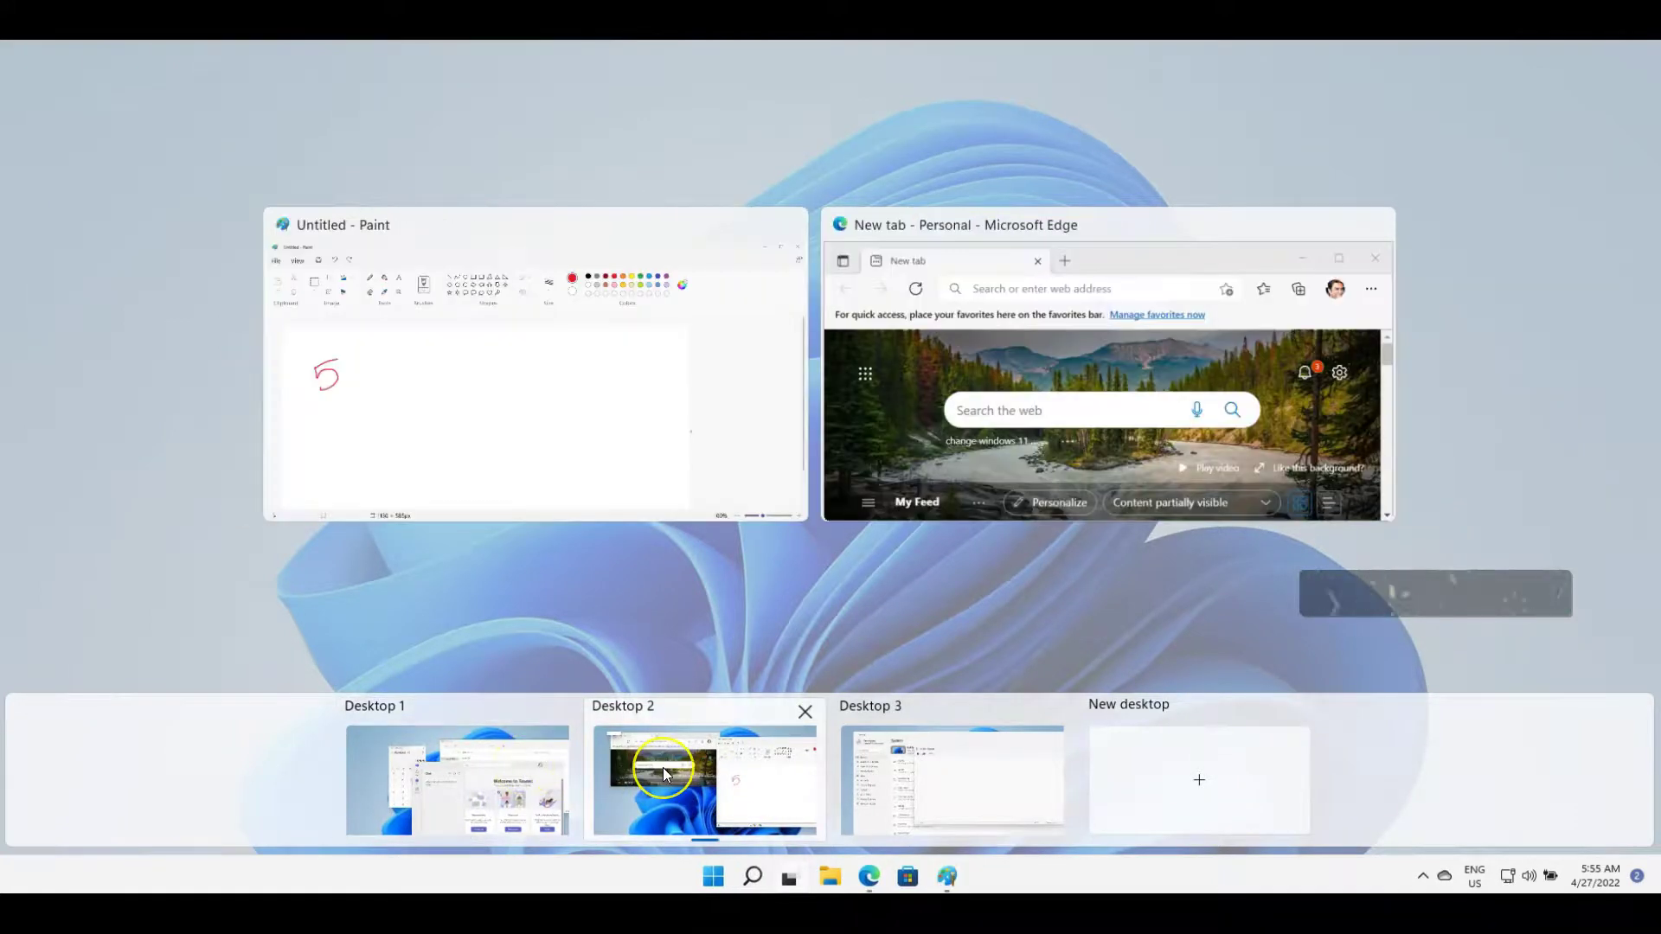
left_click(521, 766)
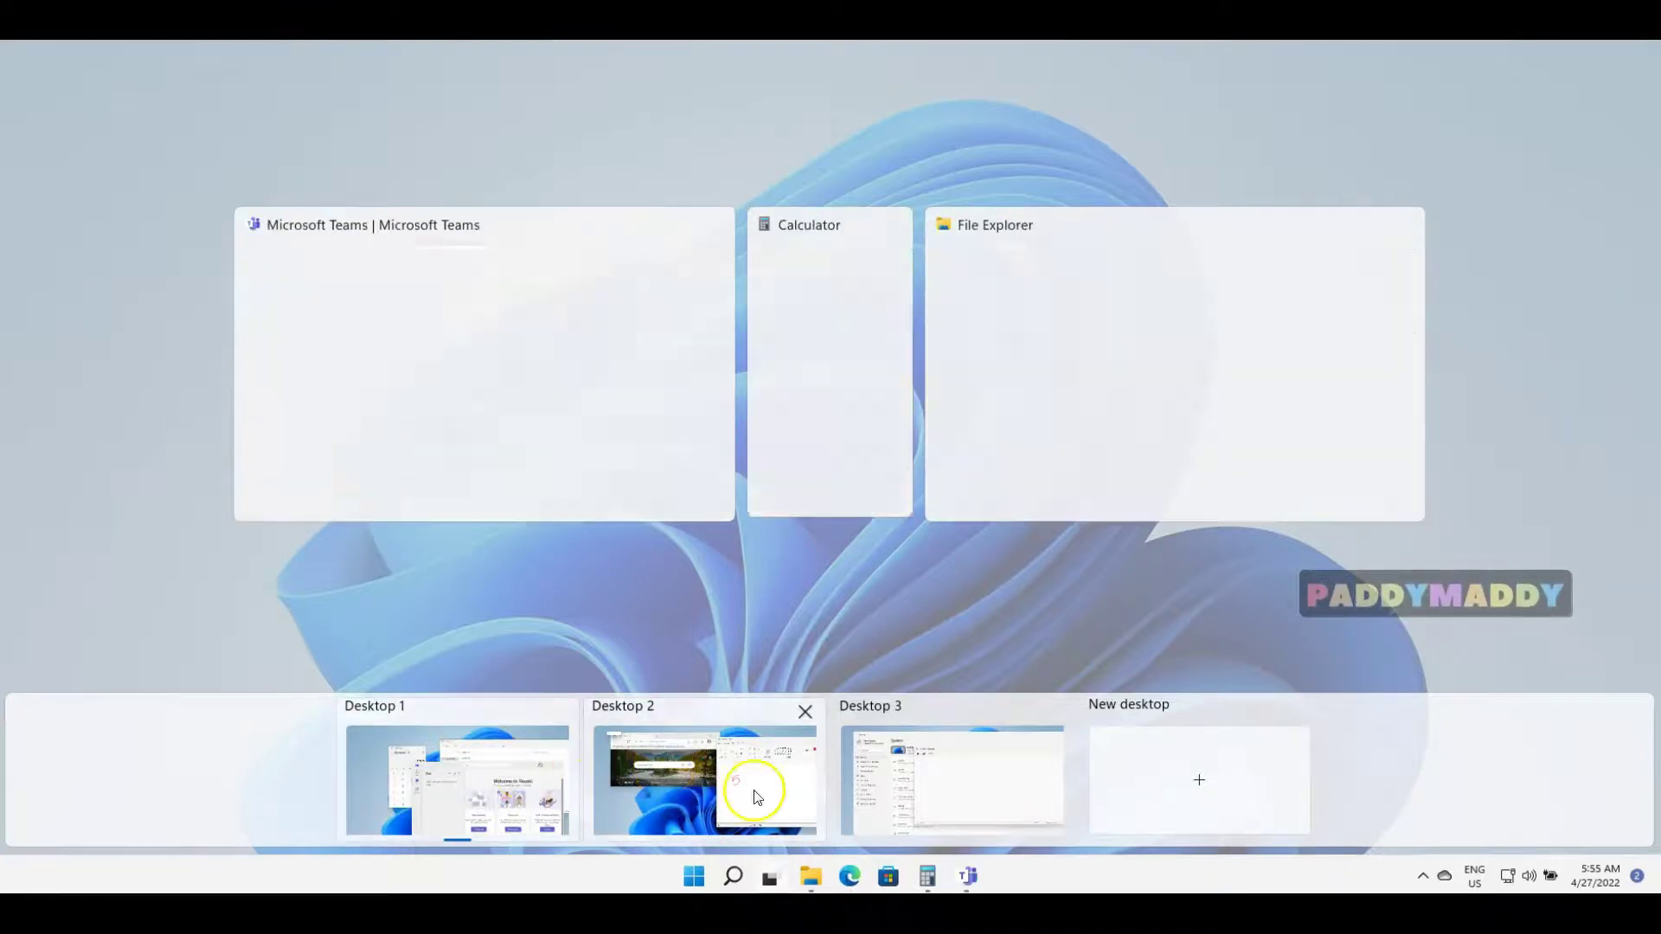
left_click(791, 770)
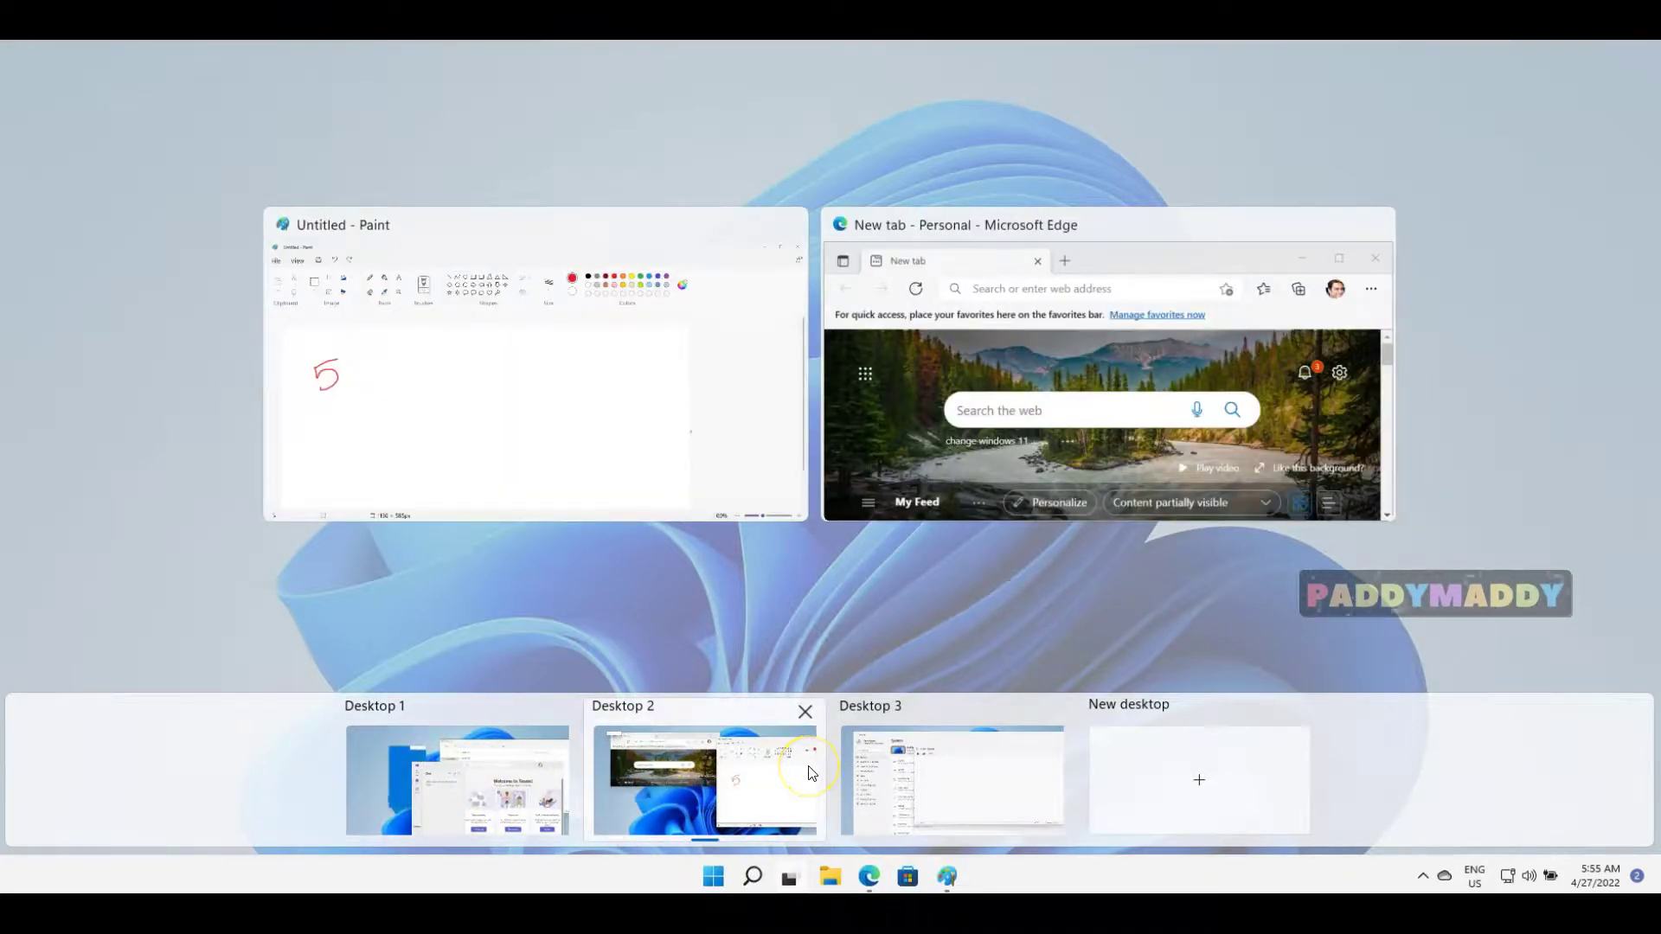
left_click(869, 774)
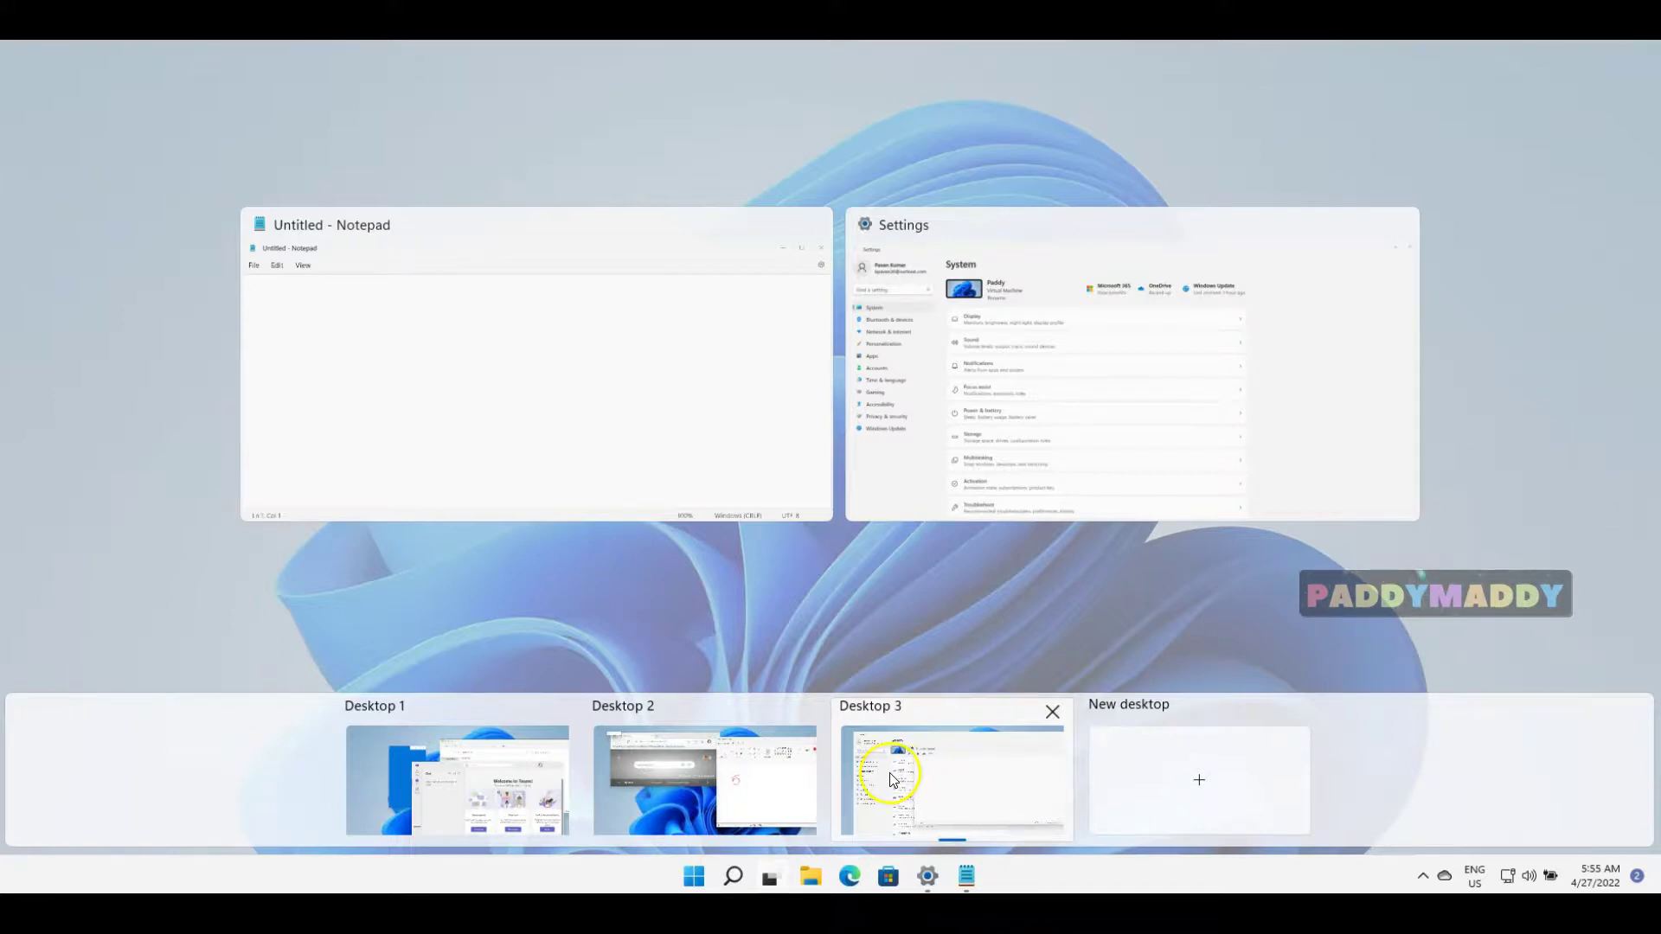
- Close Desktop 3 and Desktop 2, merging all windows onto Desktop 1, then show Desktop 1
left_click(1050, 713)
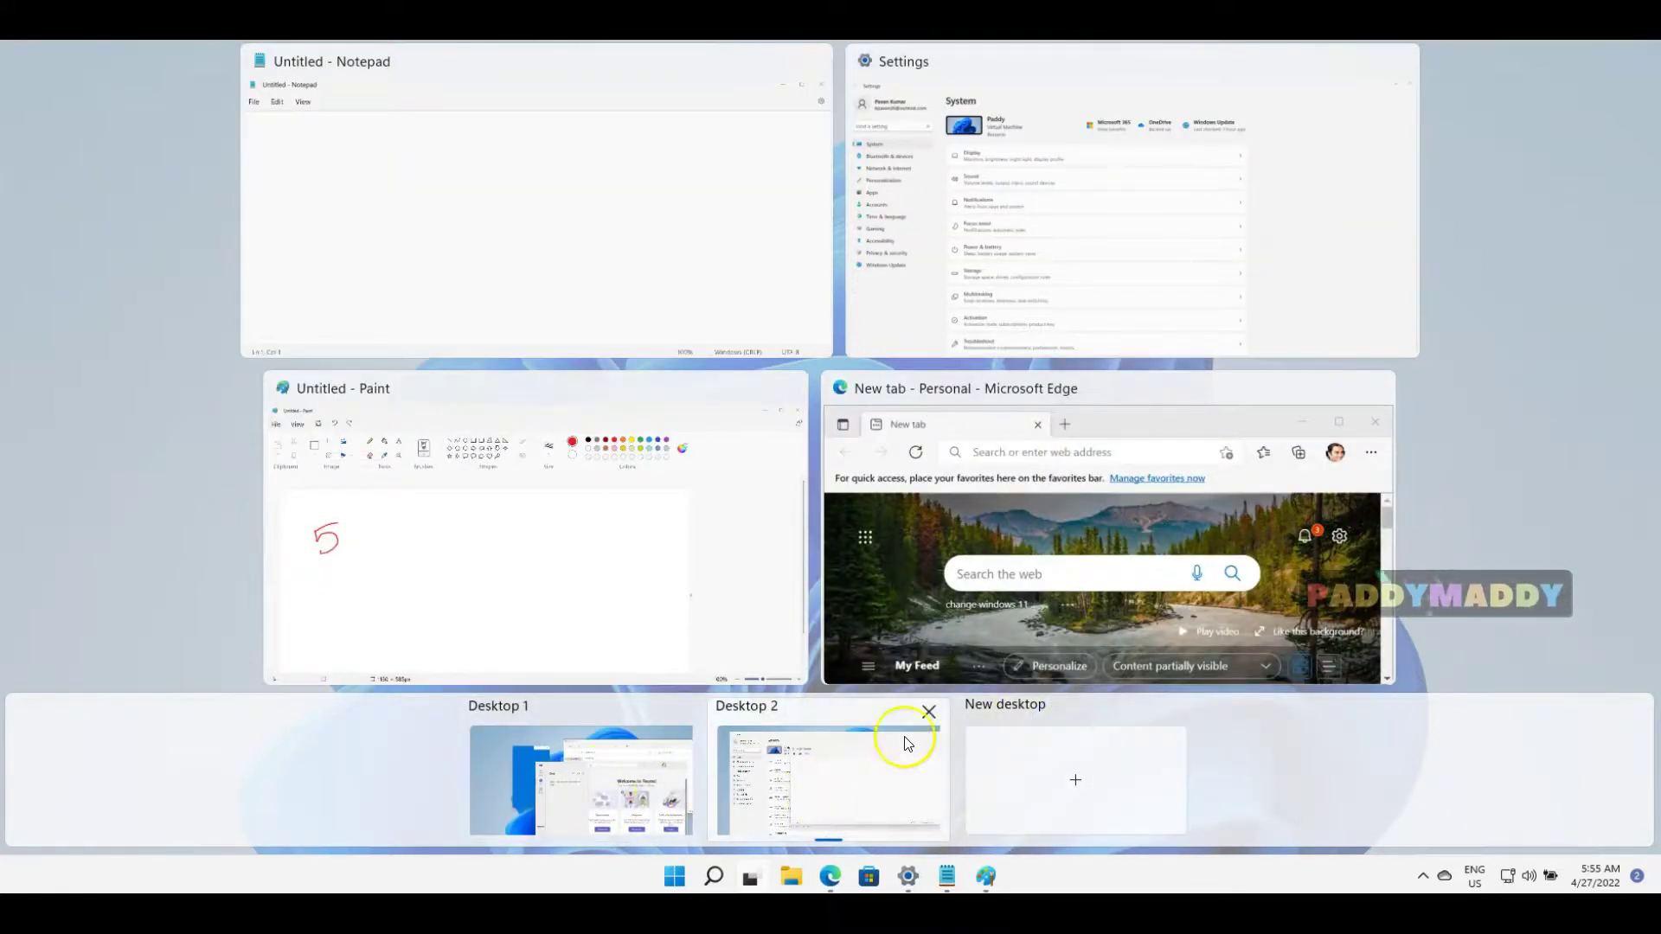
left_click(931, 710)
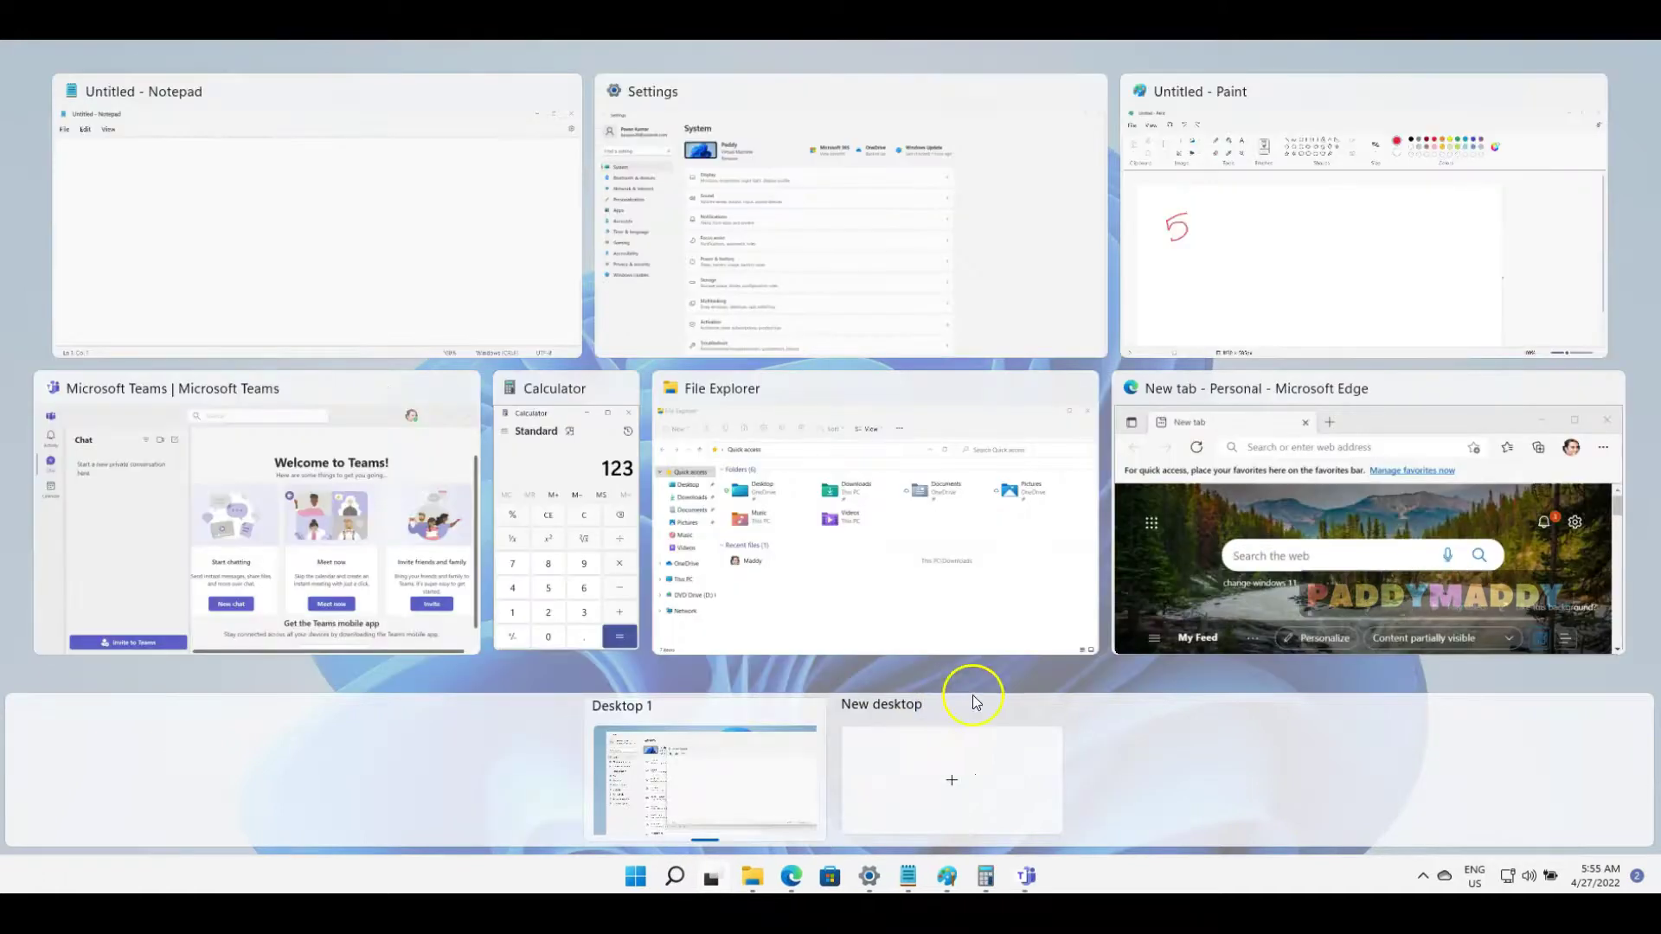
left_click(727, 782)
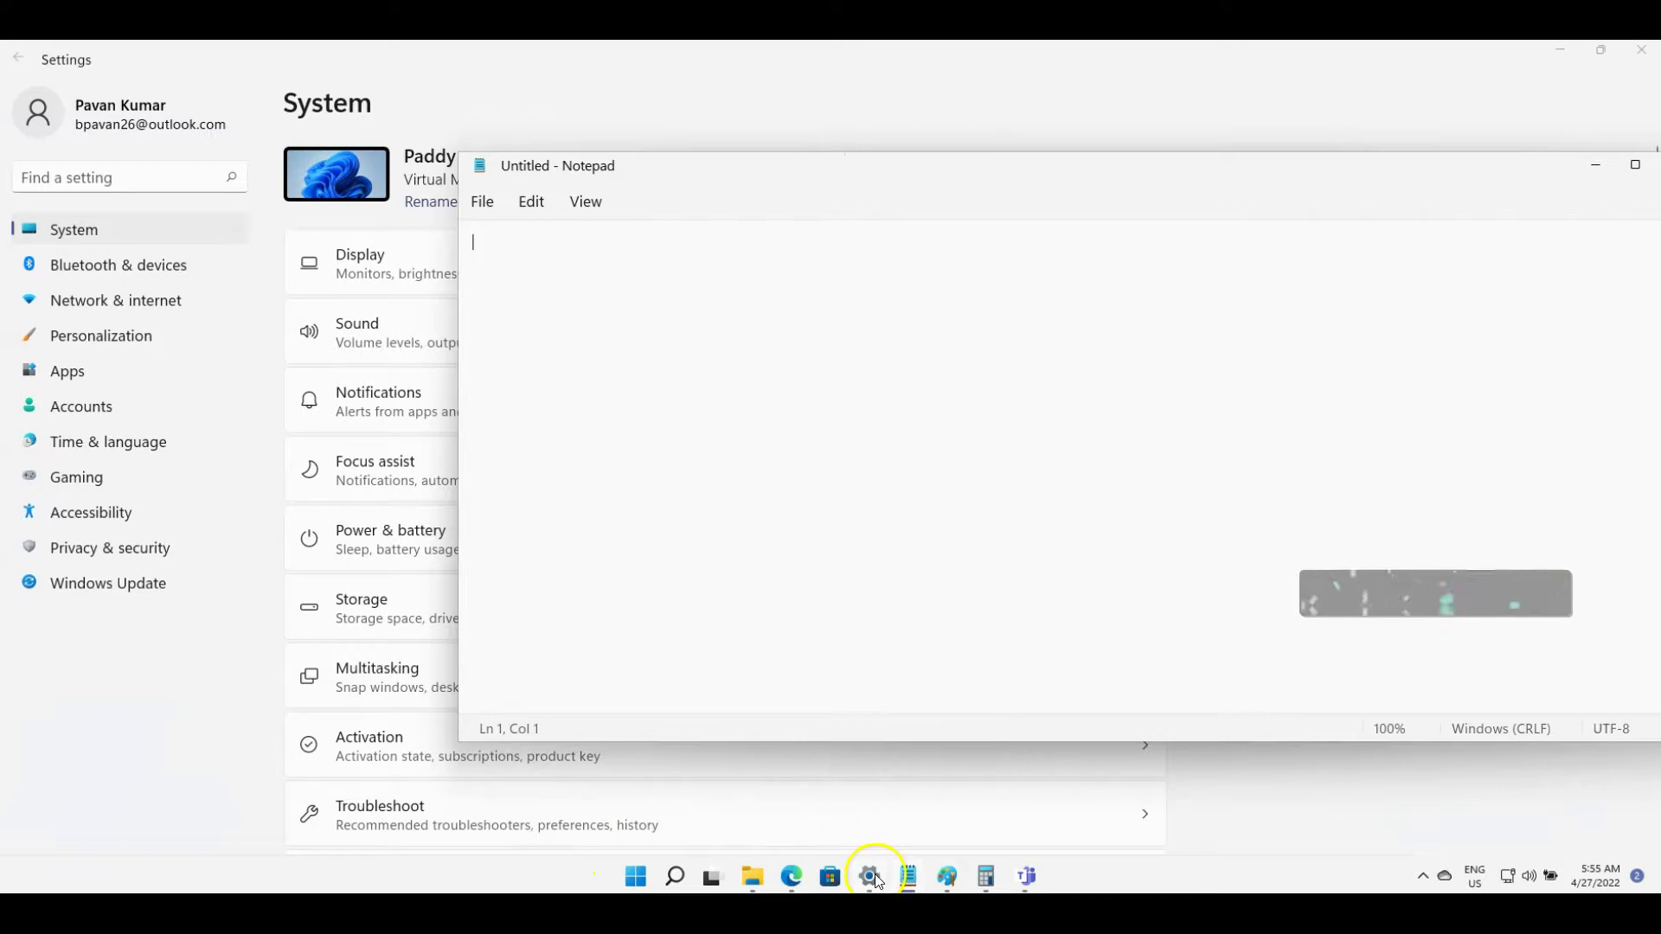
- From the taskbar, bring Paint, Calculator and Teams up over Notepad and Settings
left_click(907, 876)
left_click(907, 876)
left_click(952, 878)
left_click(986, 877)
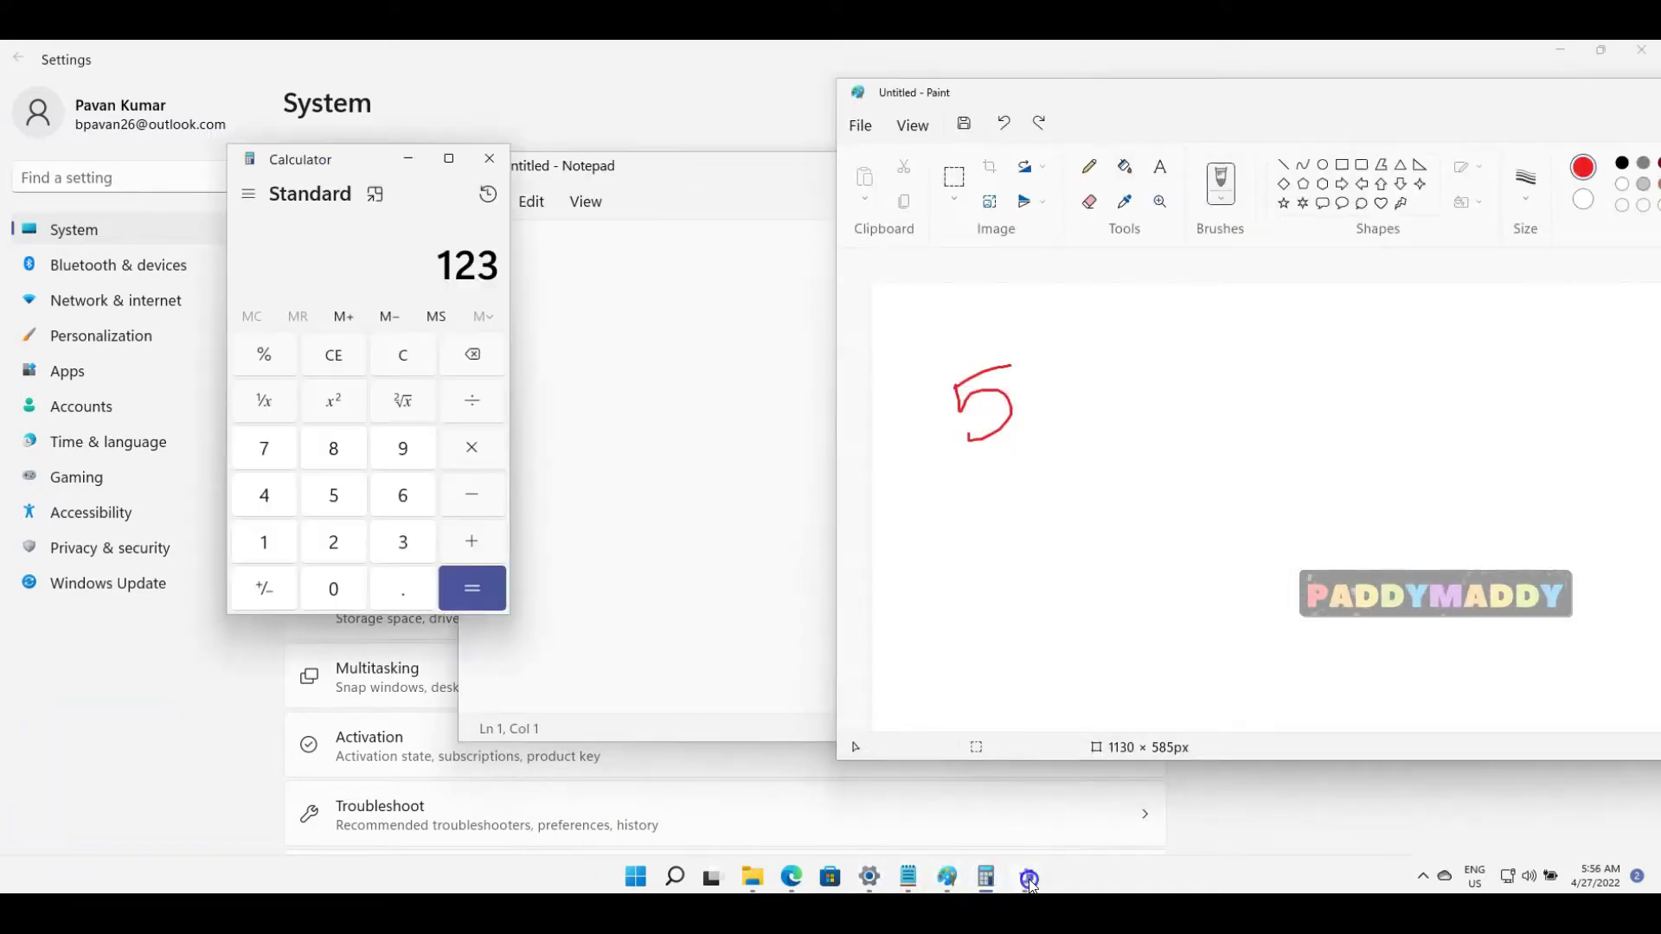
left_click(1027, 877)
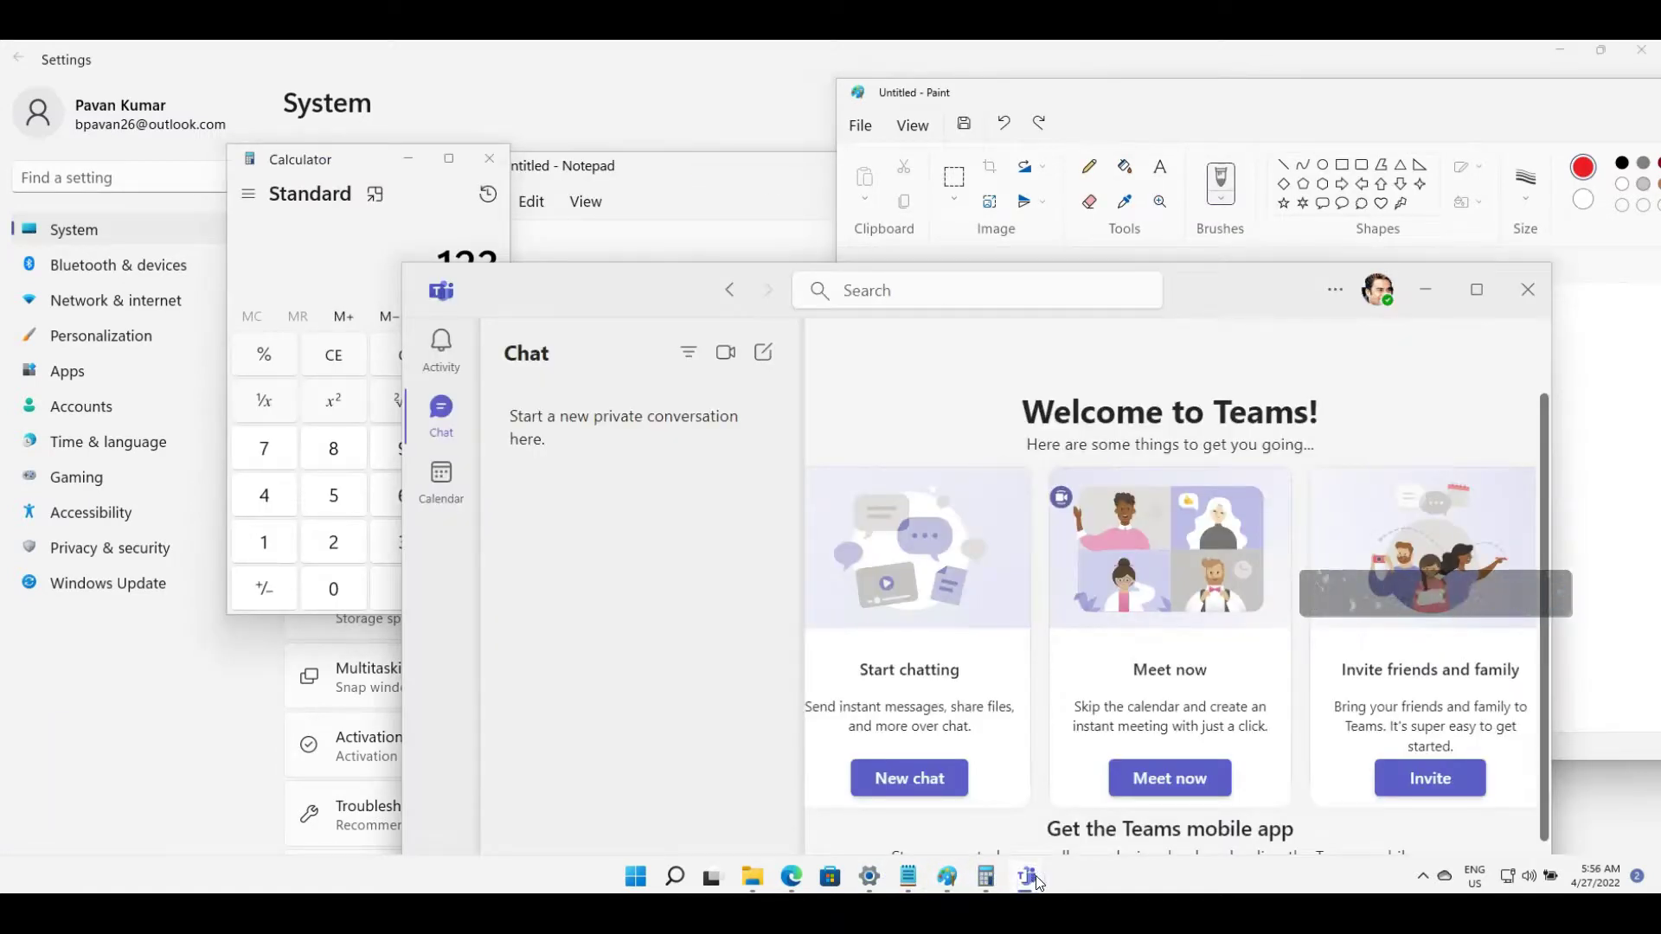